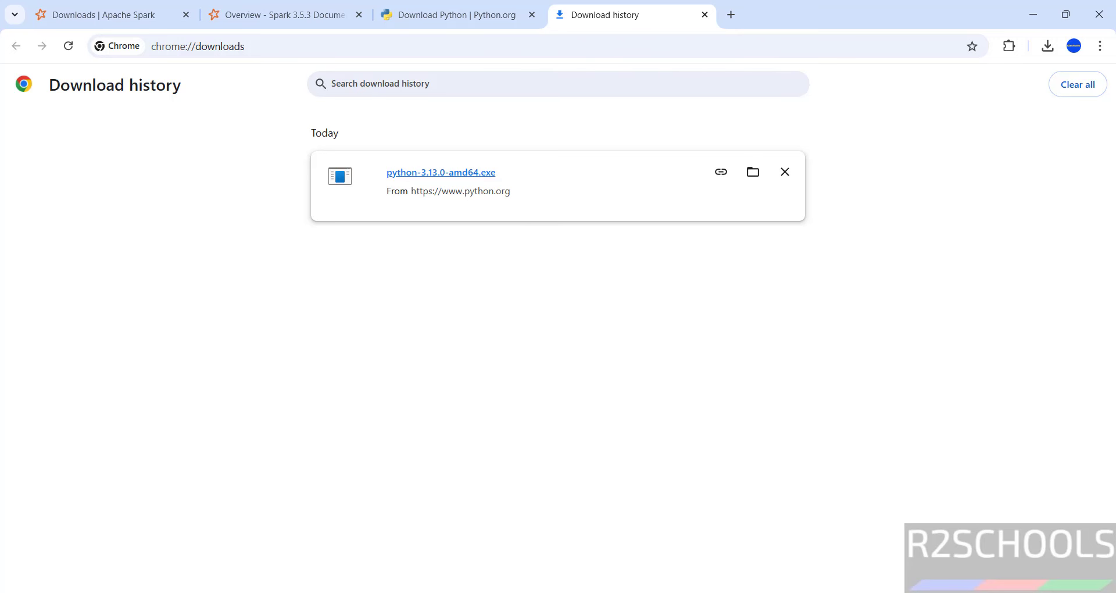
key(alt+Tab)
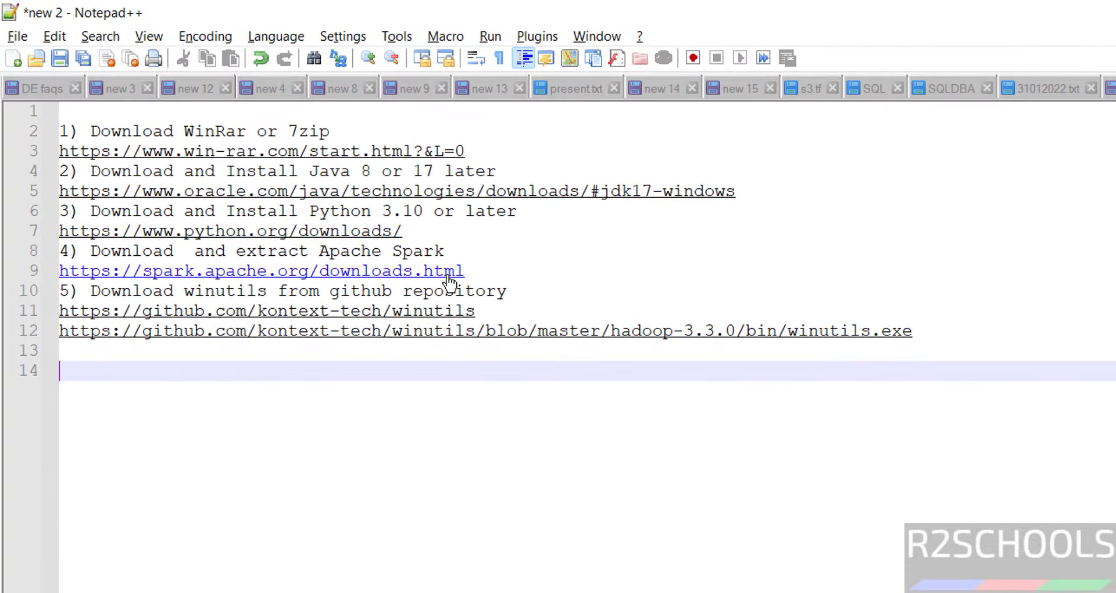
drag(507, 312, 59, 313)
key(ctrl+c)
key(alt+Tab)
click(1105, 26)
key(ctrl+v)
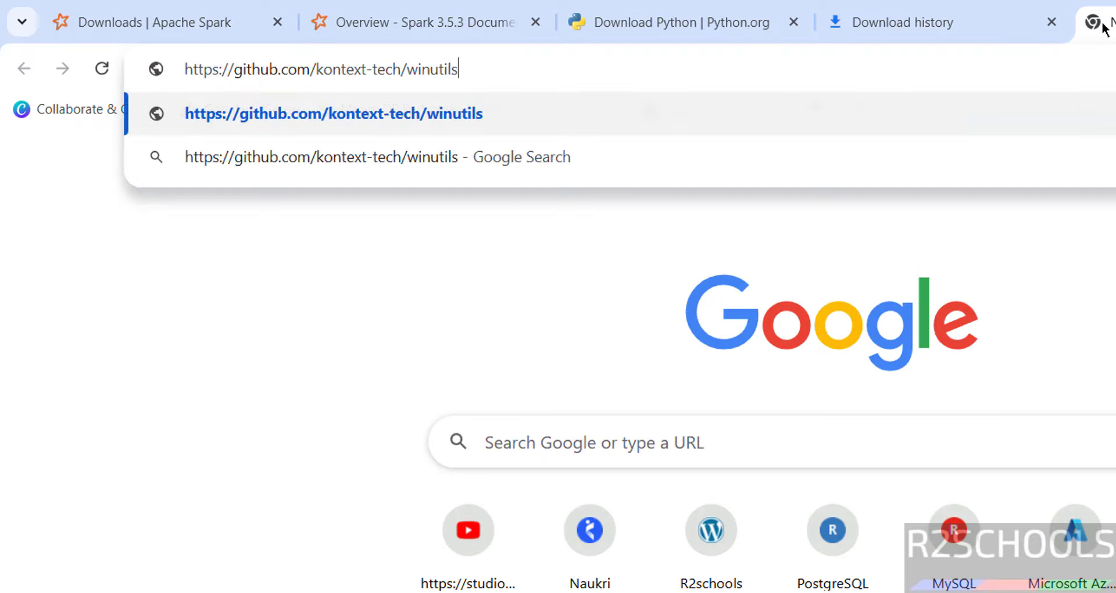
key(Return)
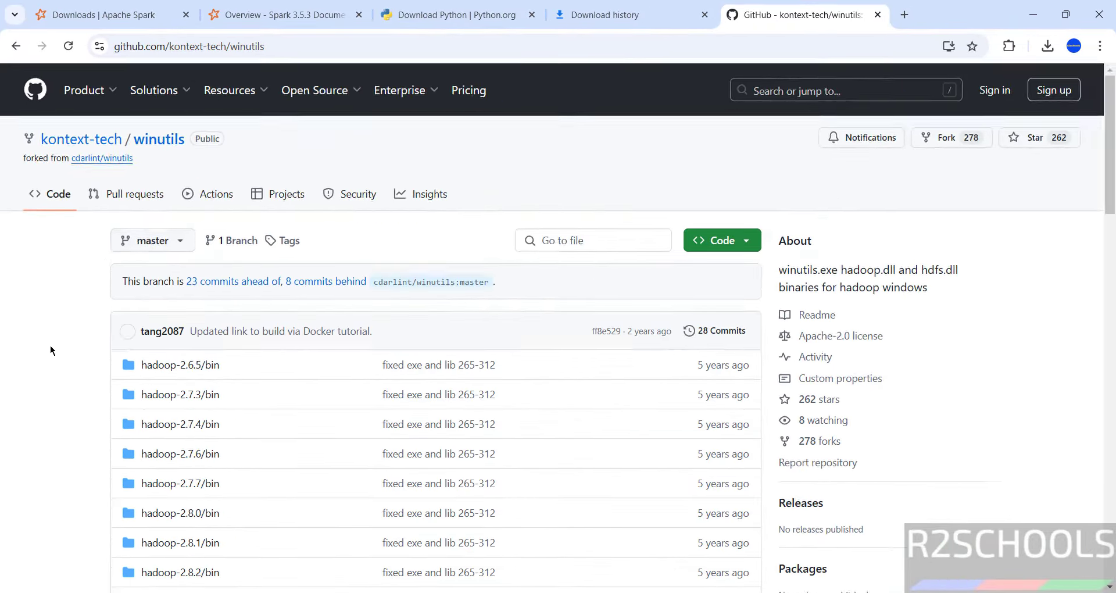
Compare the Hadoop version folders in the winutils repository with the package types offered on the Apache Spark downloads page.
scroll(50, 351, down, 10)
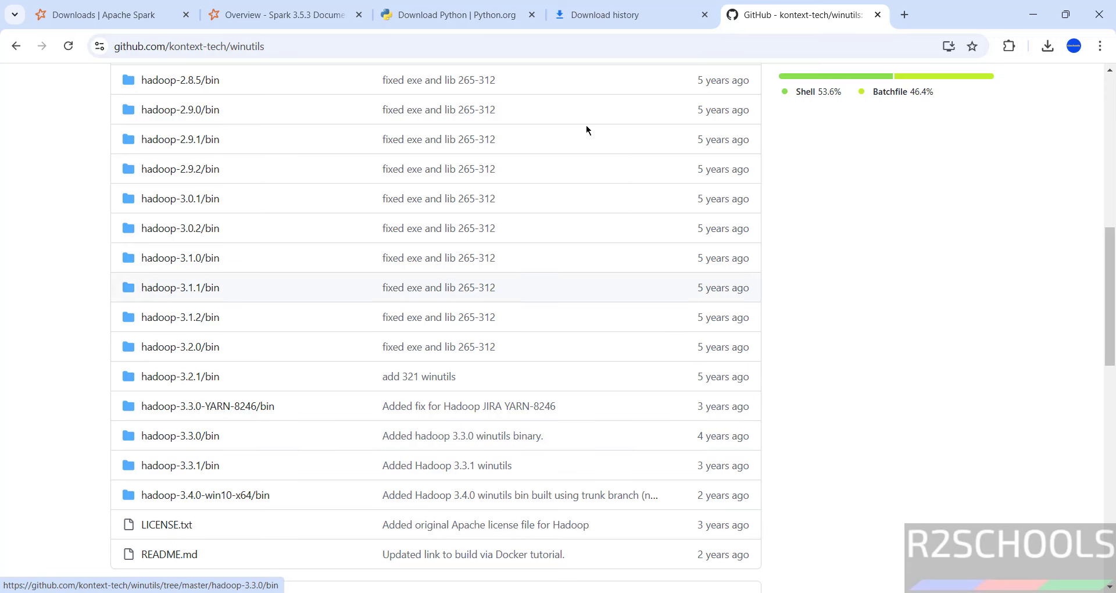
click(262, 16)
click(296, 94)
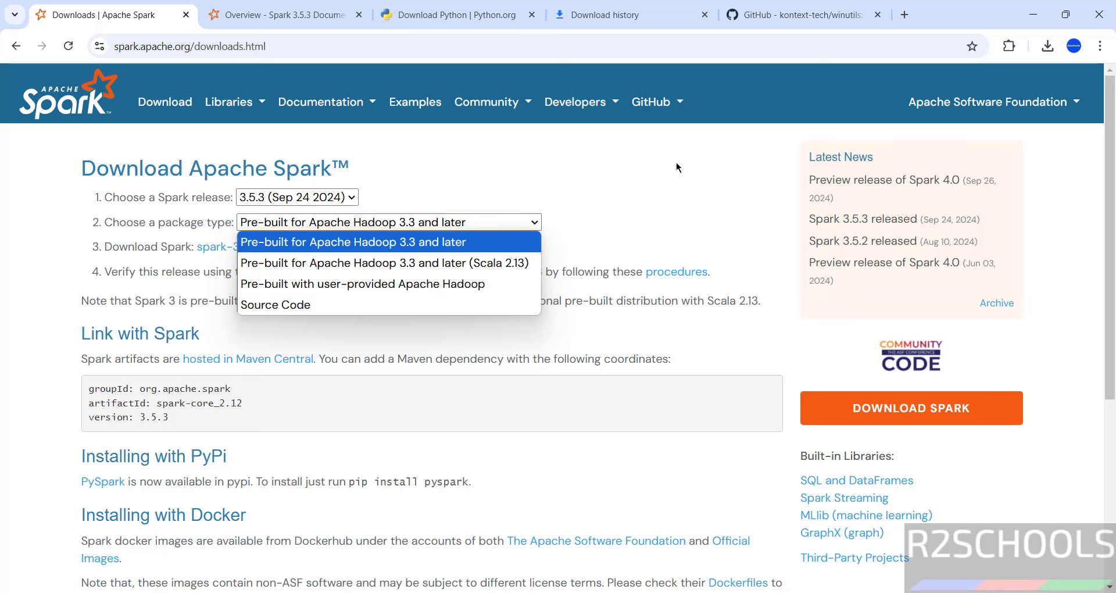
click(779, 14)
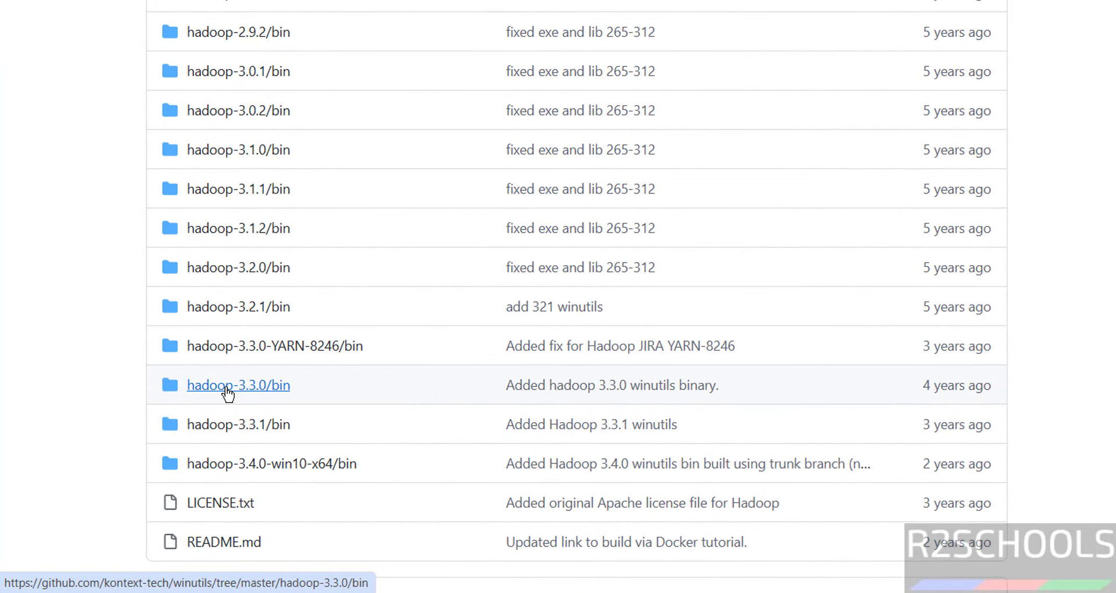
Download the raw winutils.exe file from the repository's hadoop-3.3.0/bin folder.
click(227, 386)
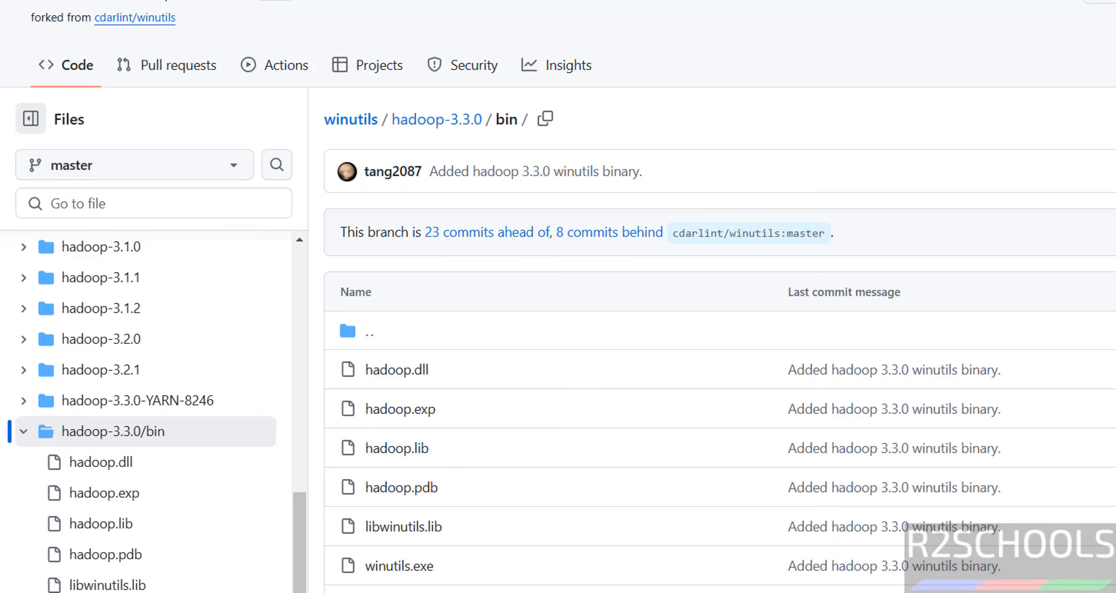
scroll(611, 311, down, 3)
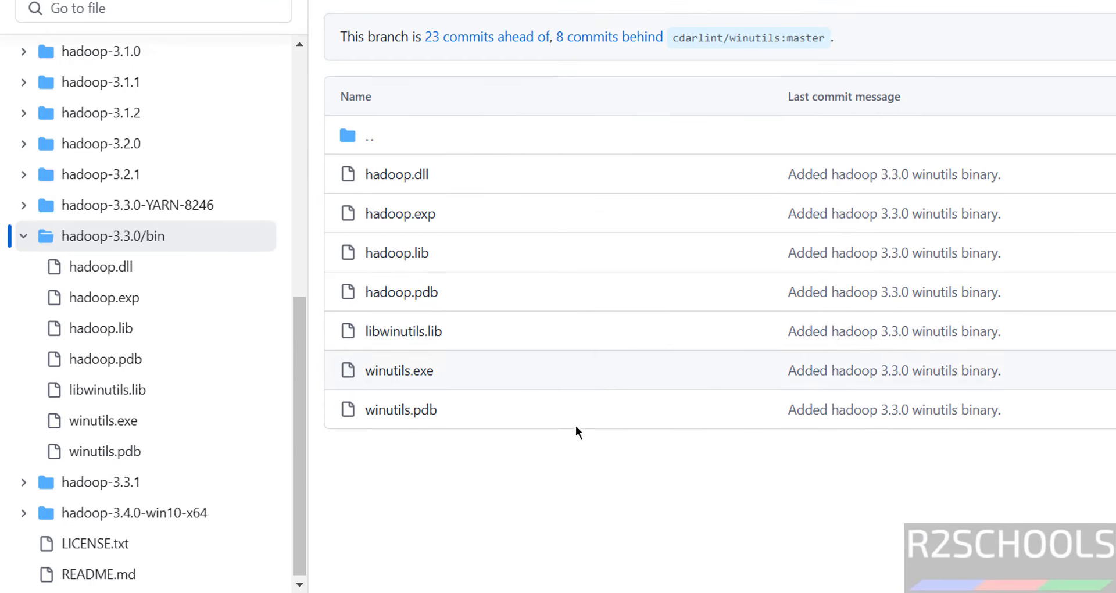
click(407, 375)
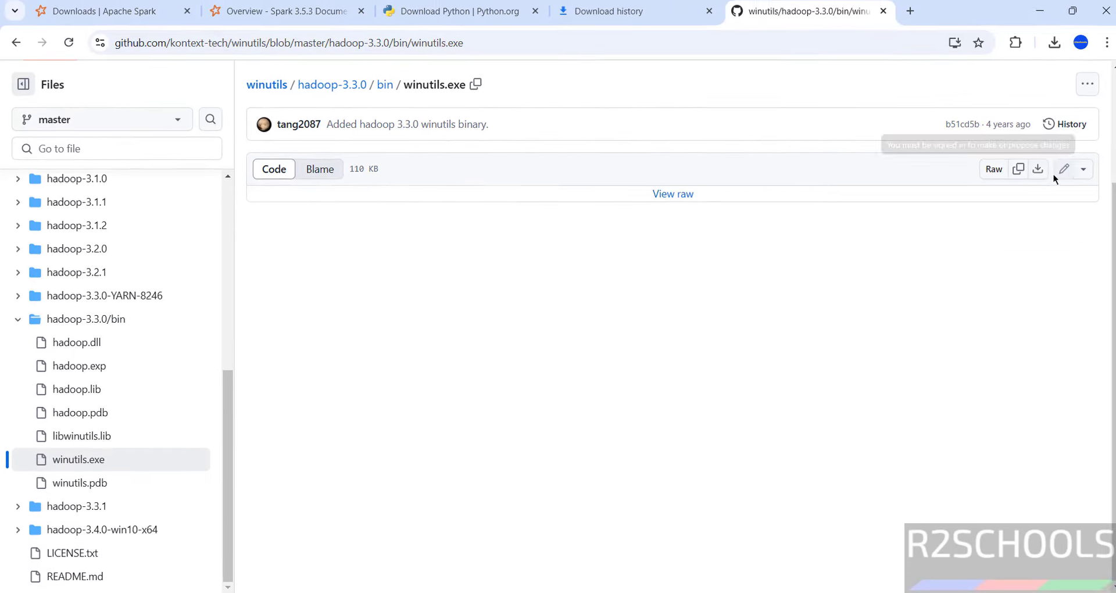
click(1031, 173)
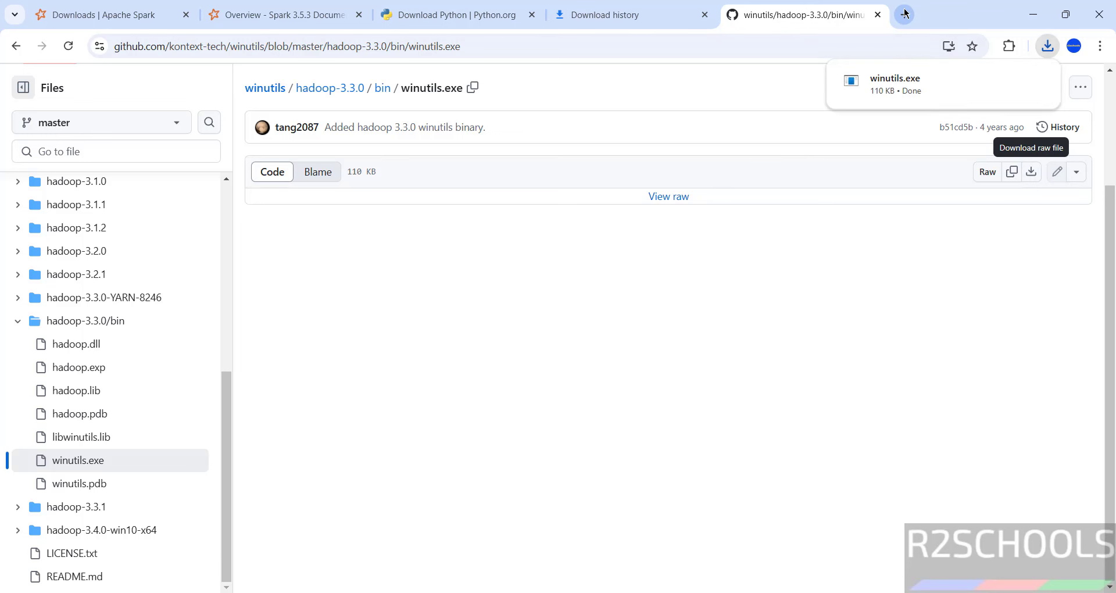
Show the downloaded winutils.exe in its folder from the download history and copy the file.
click(567, 14)
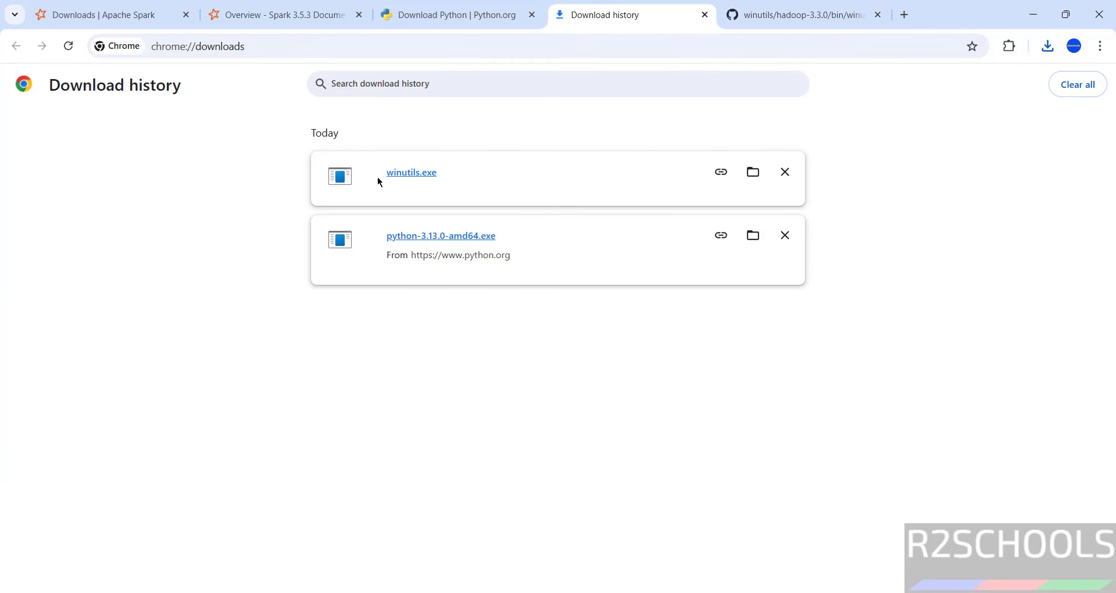
click(754, 173)
double_click(591, 20)
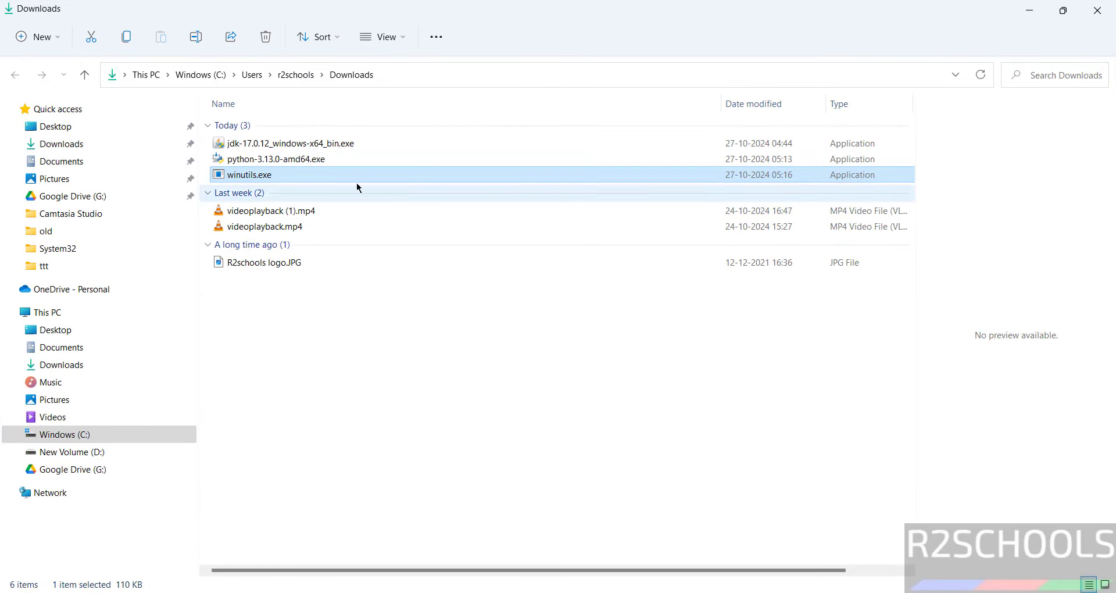
right_click(253, 182)
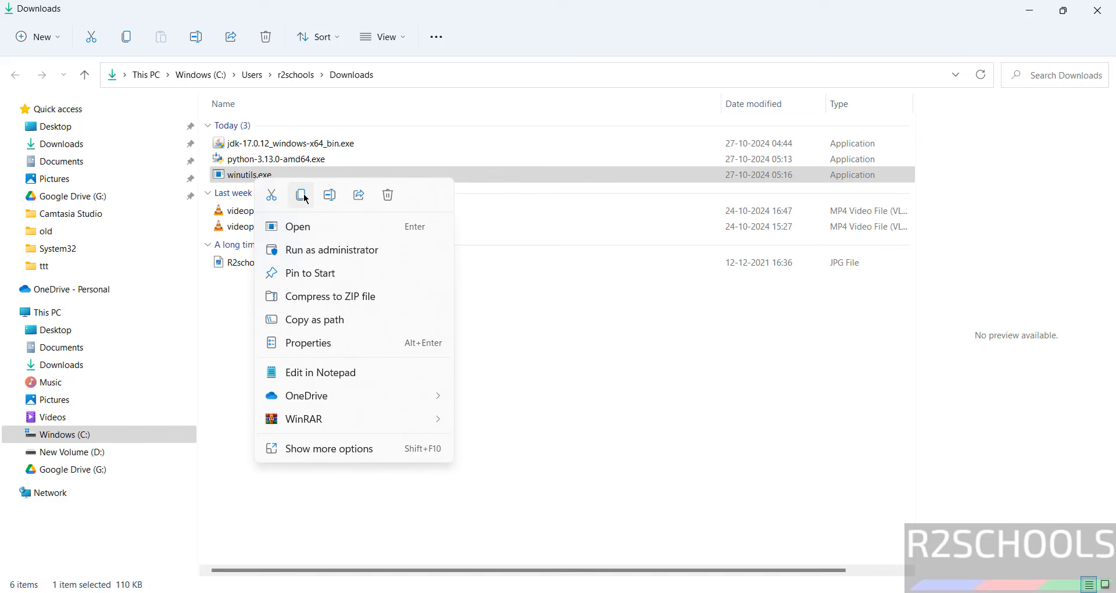
click(302, 196)
click(423, 389)
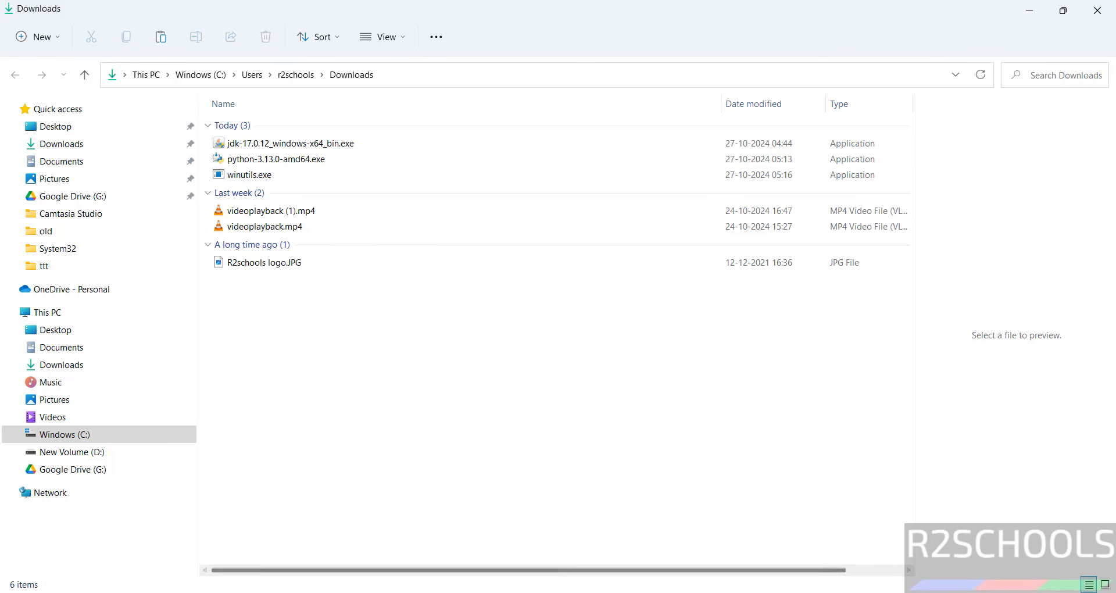
Create a folder named hadoop at the root of the C: drive and open it.
click(634, 541)
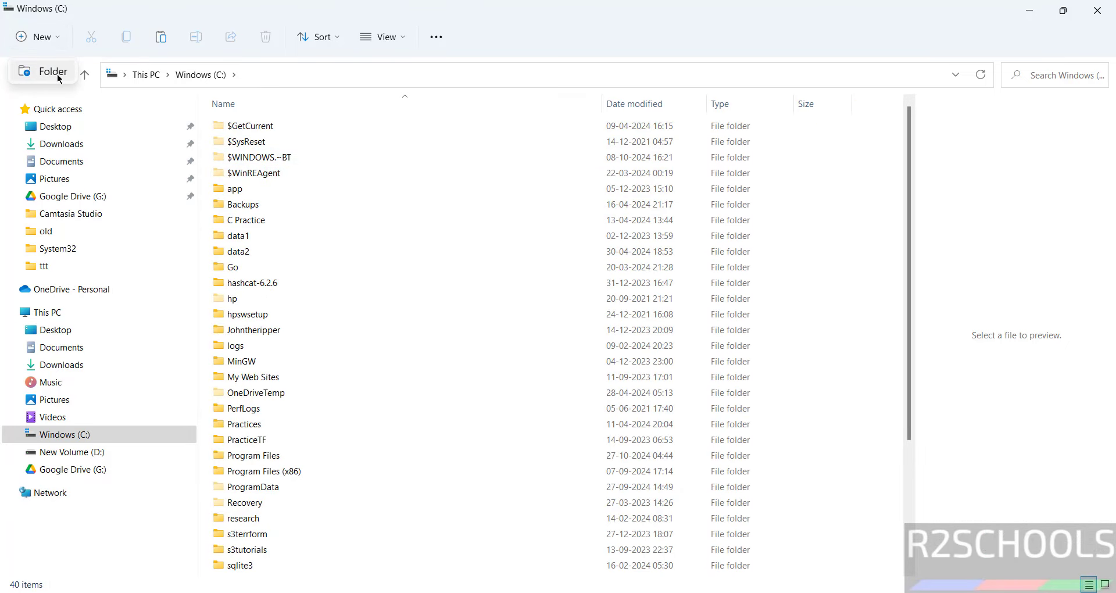
key(ctrl+shift+n)
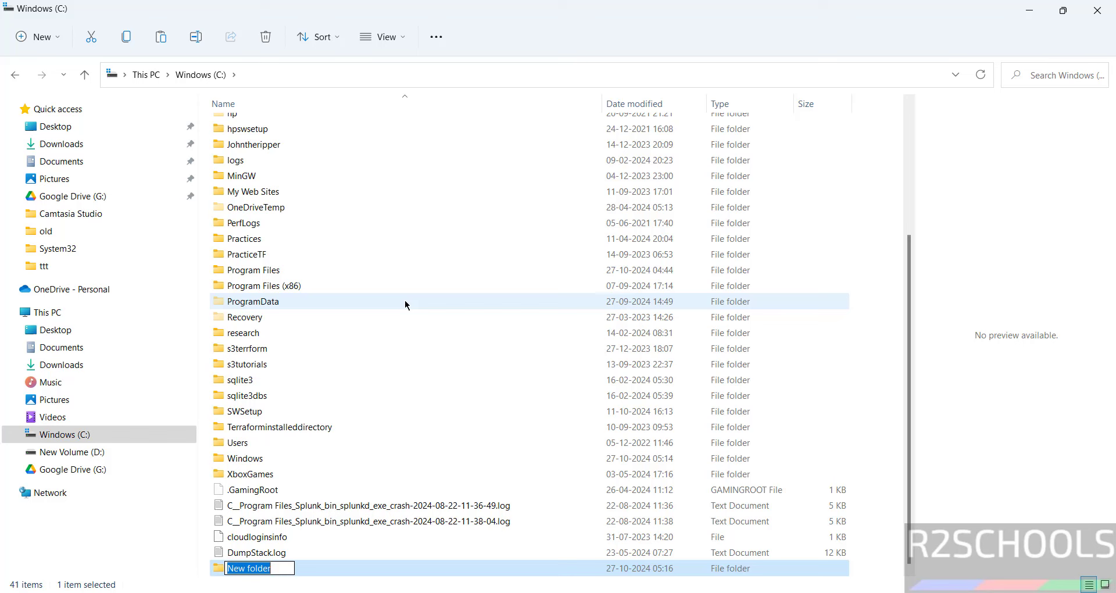
text(hadoop)
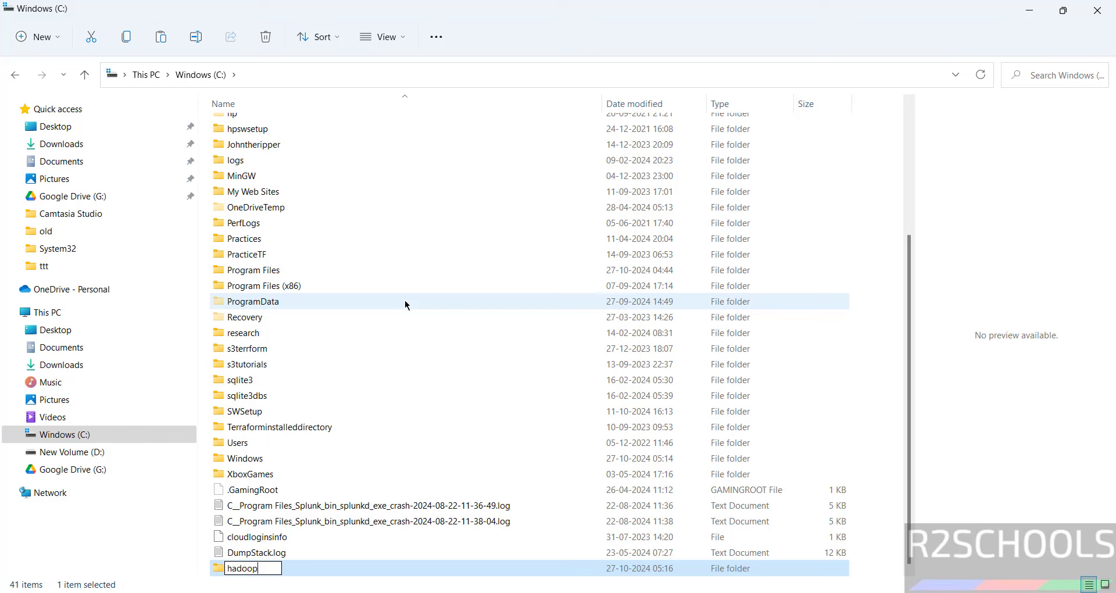
key(Return)
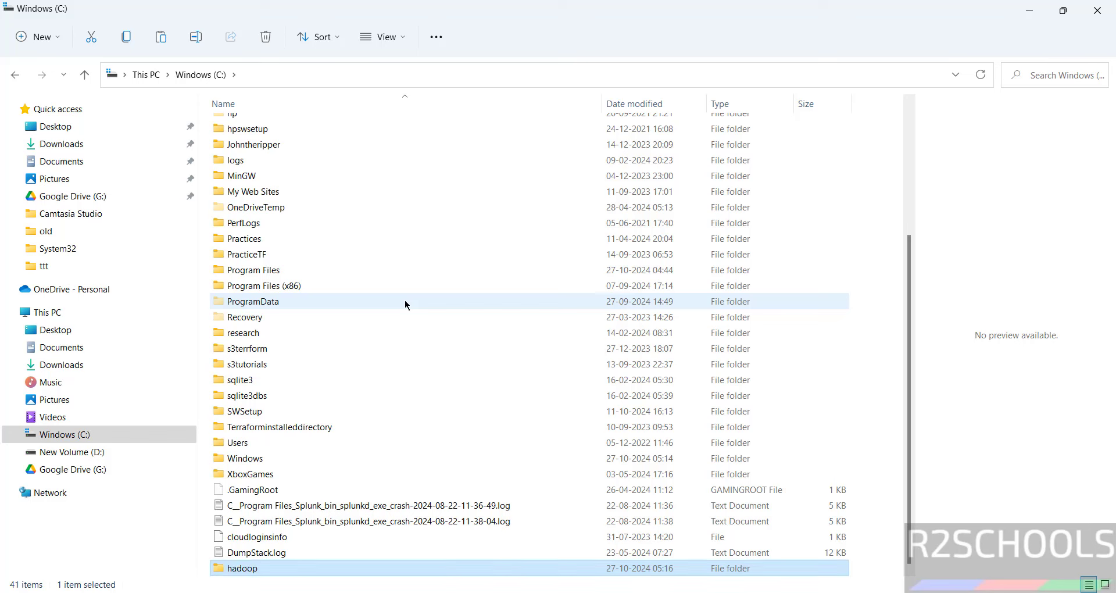
key(Return)
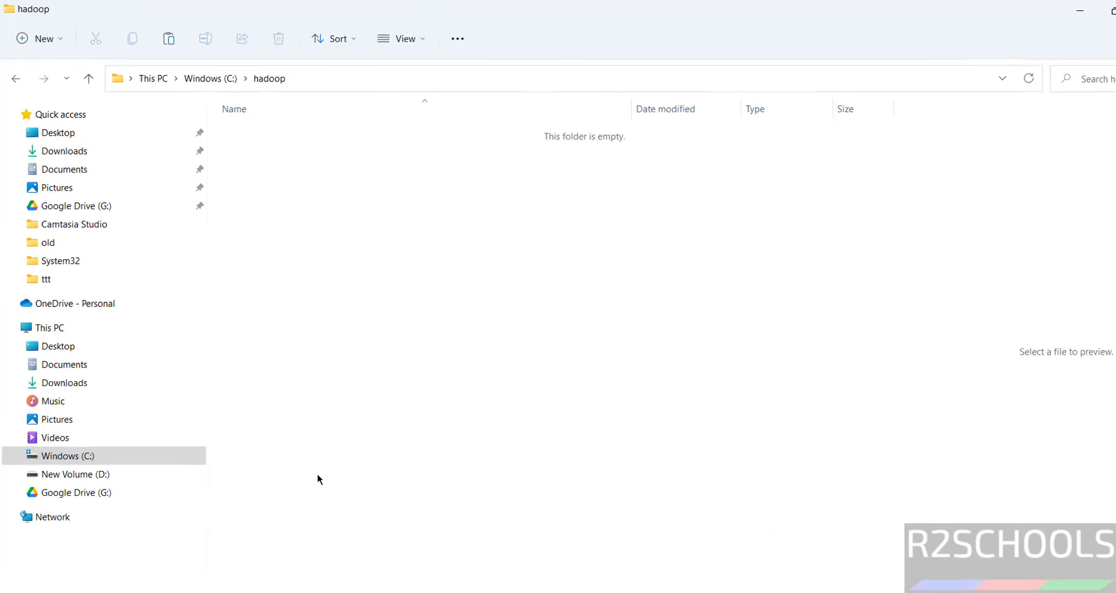
Create a bin folder inside C:\hadoop and paste winutils.exe into it.
right_click(332, 225)
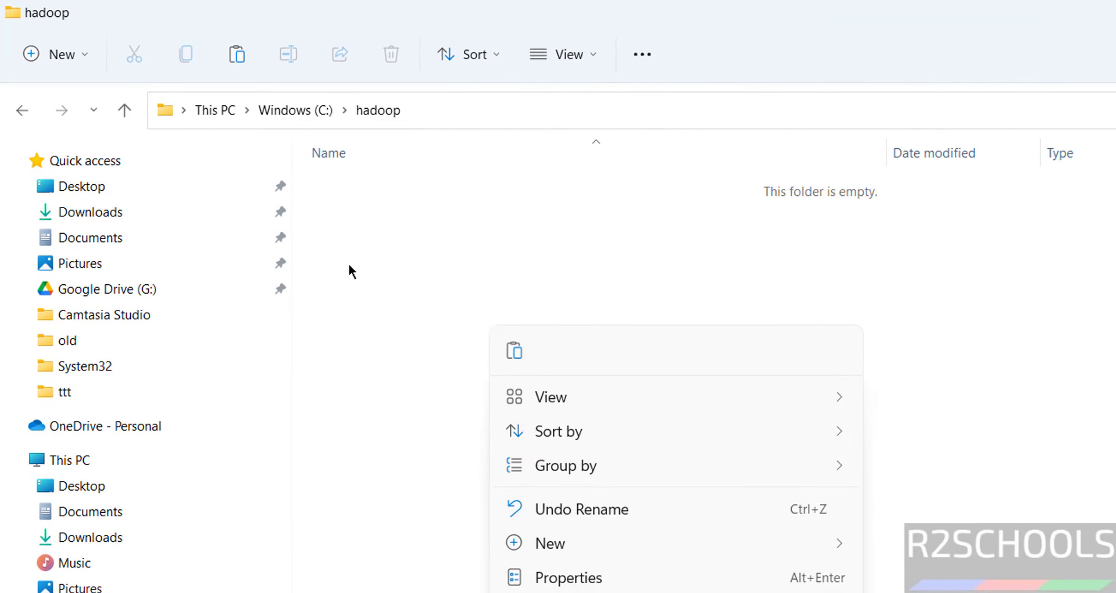
mouse_move(598, 547)
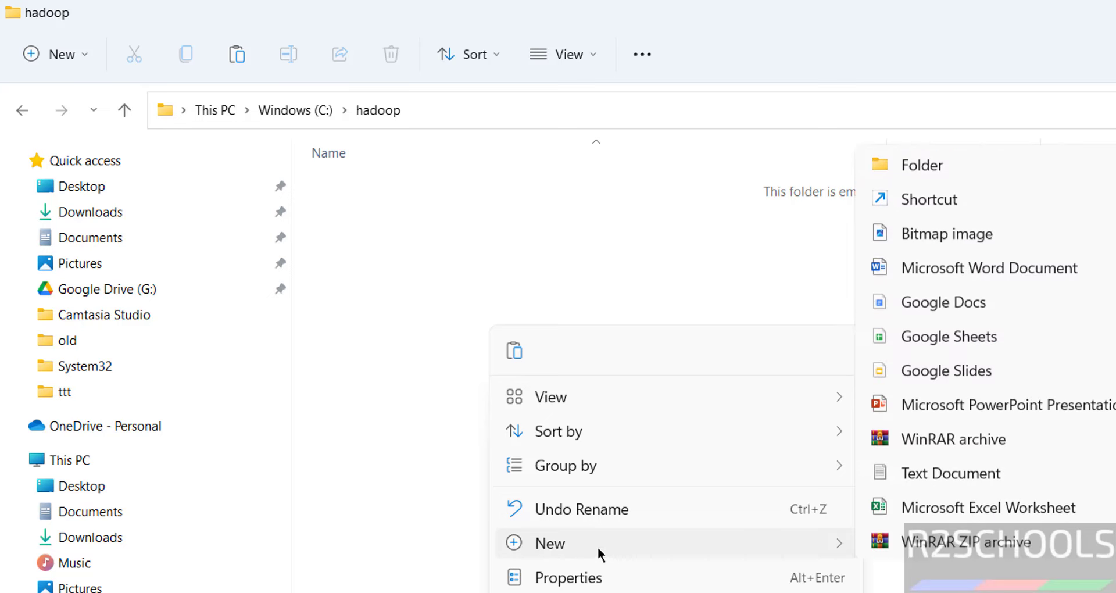
click(922, 162)
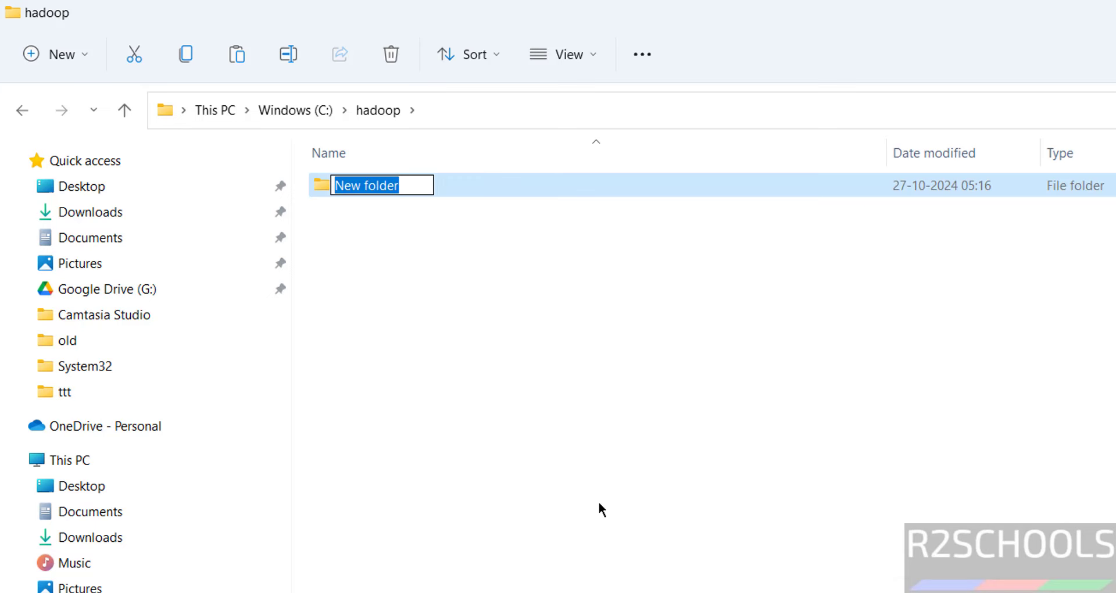
text(bin)
key(Return)
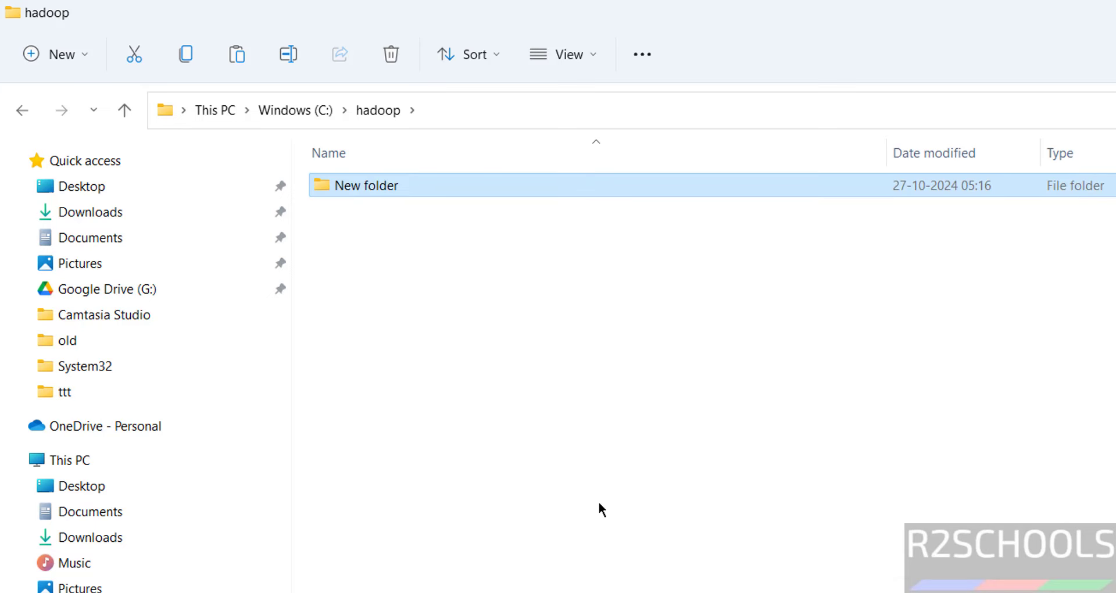
key(Return)
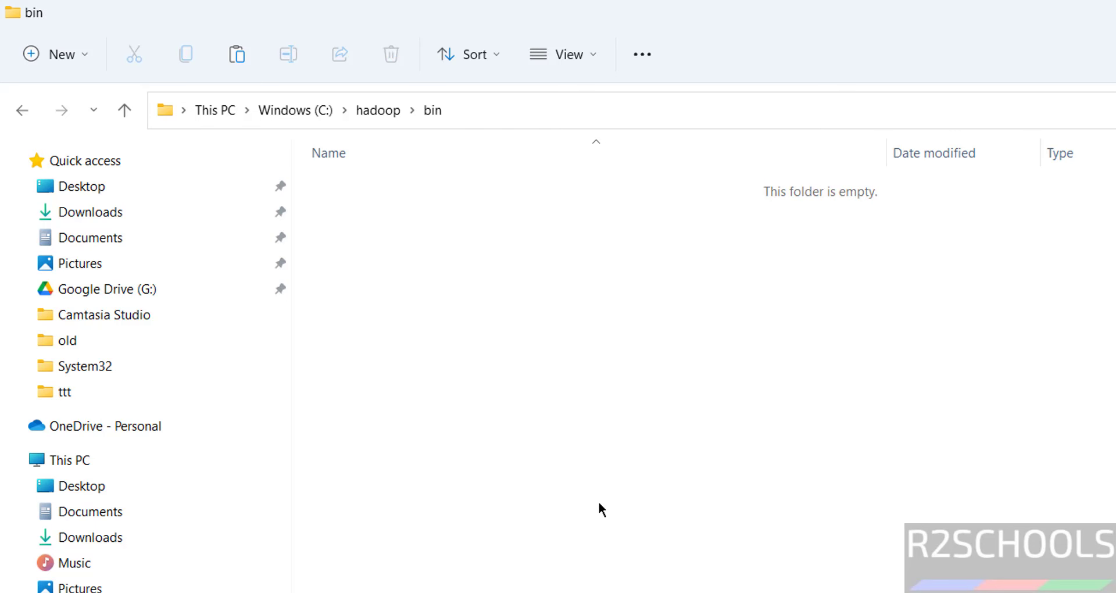
key(ctrl+v)
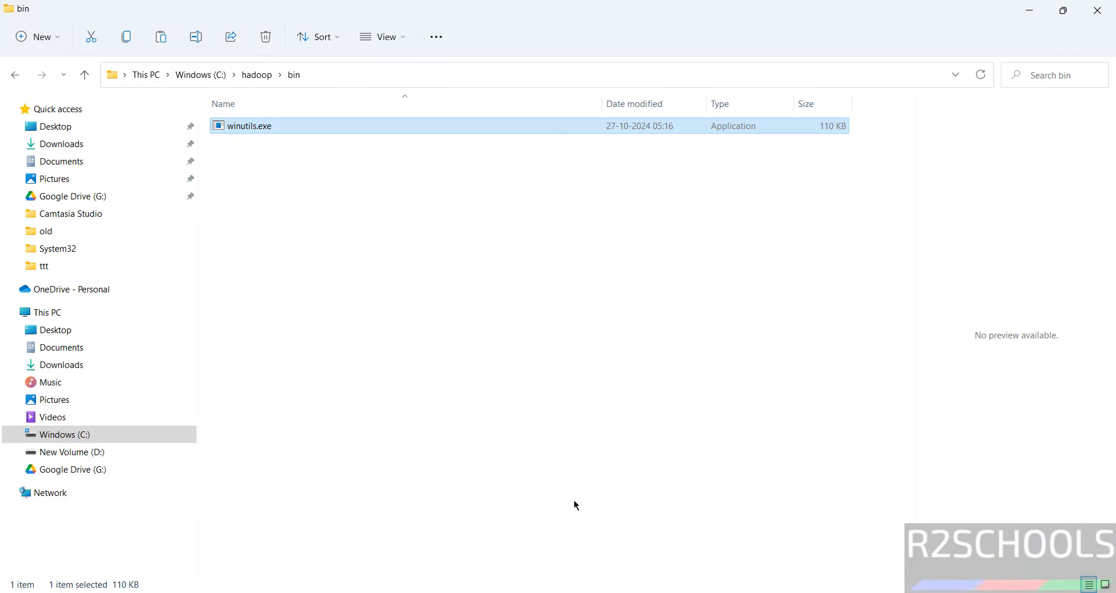
Switch to Chrome and download spark-3.5.3-bin-hadoop3.tgz for release 3.5.3, pre-built for Apache Hadoop 3.3 and later, from the suggested Apache mirror.
click(804, 546)
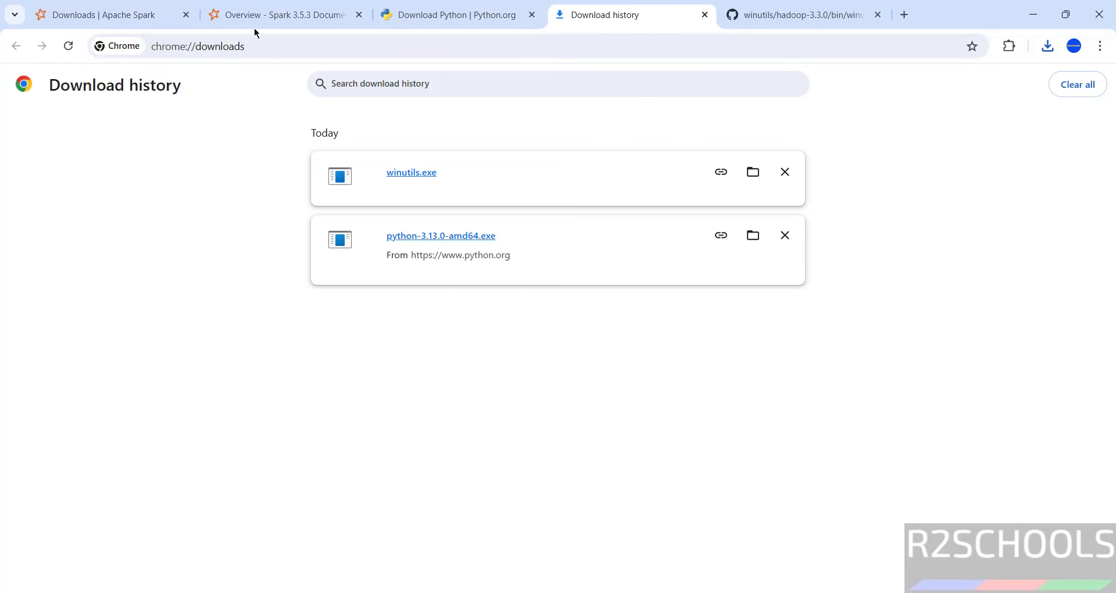
click(90, 14)
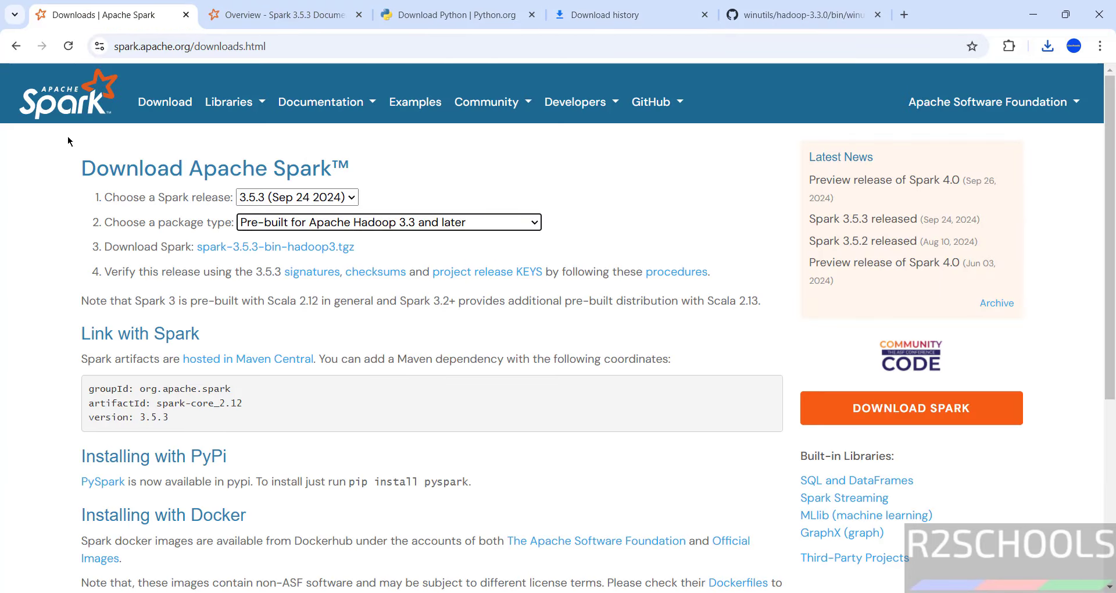
click(165, 108)
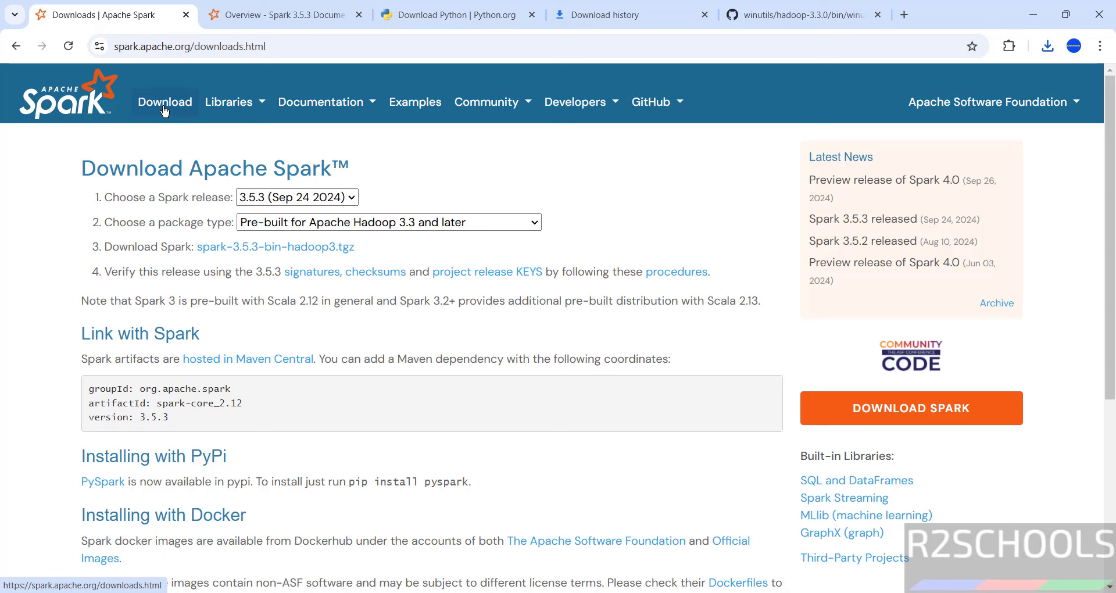
click(297, 198)
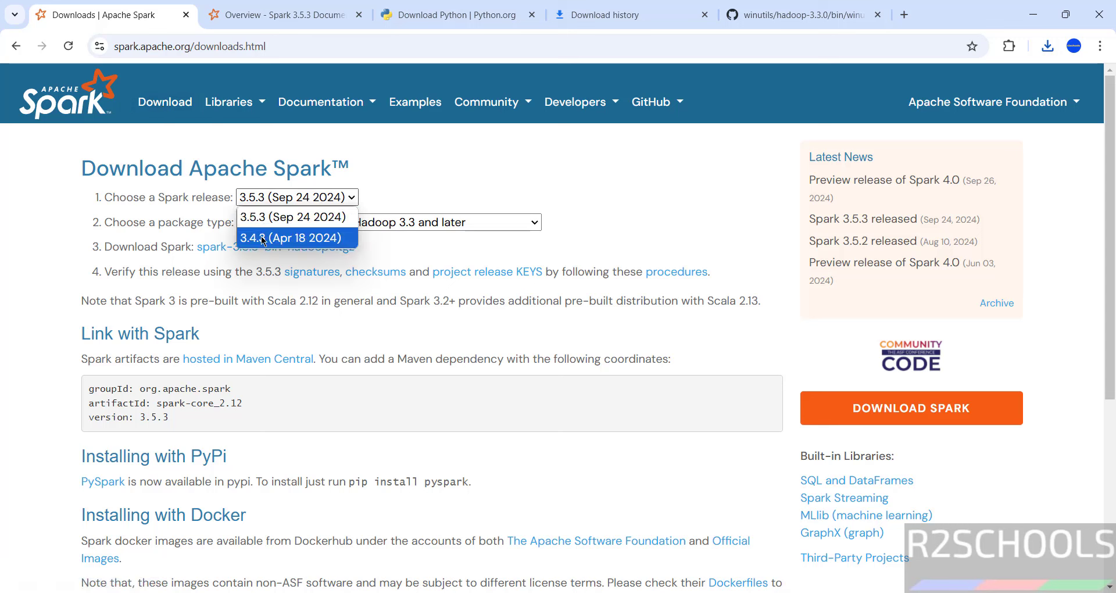
click(411, 195)
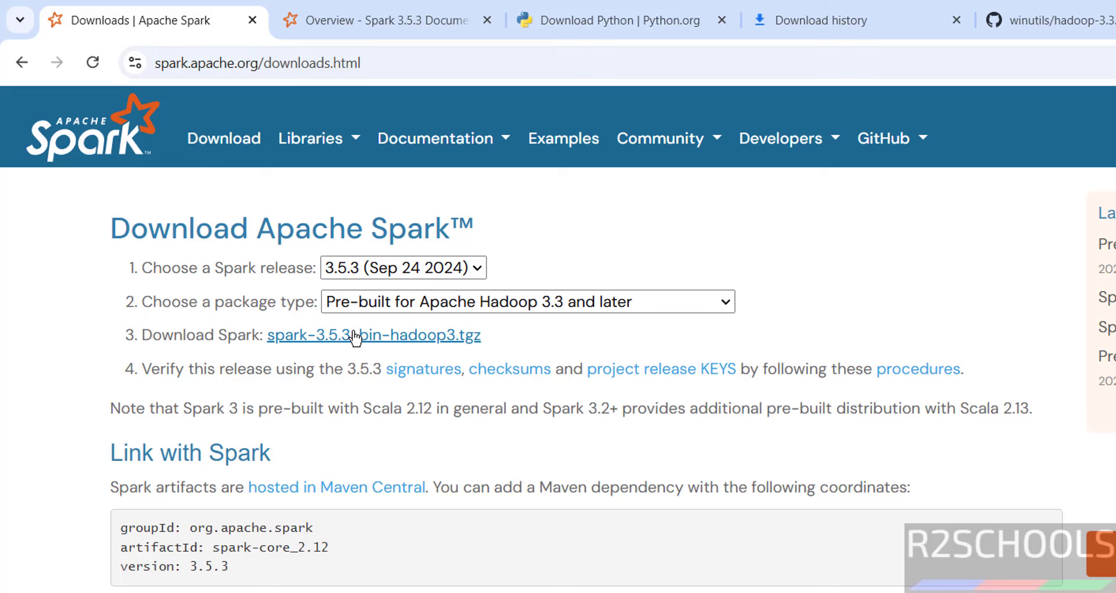
click(349, 338)
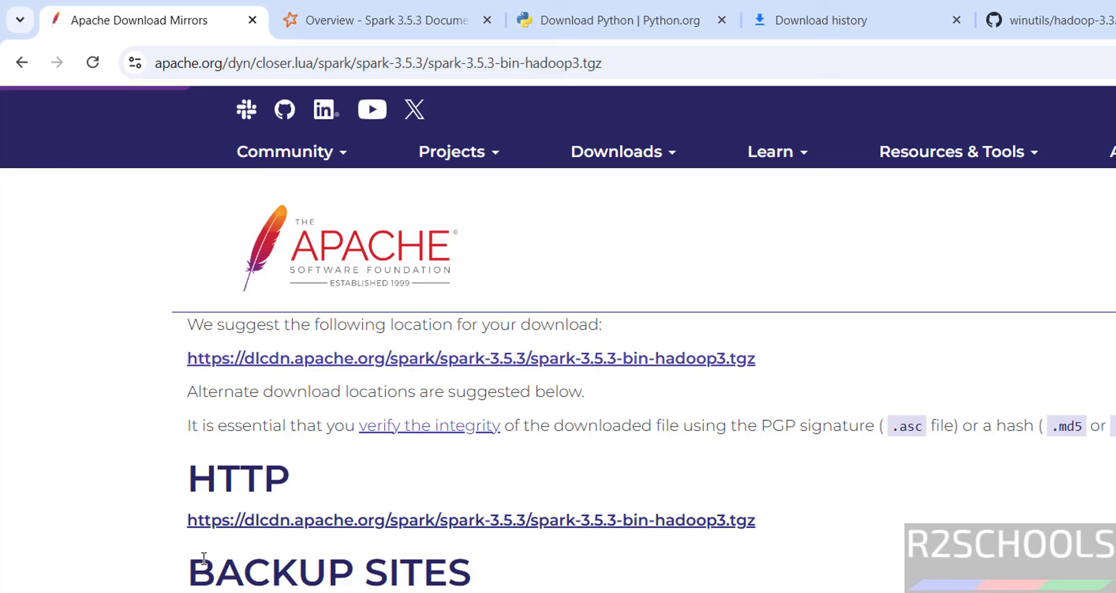
click(263, 359)
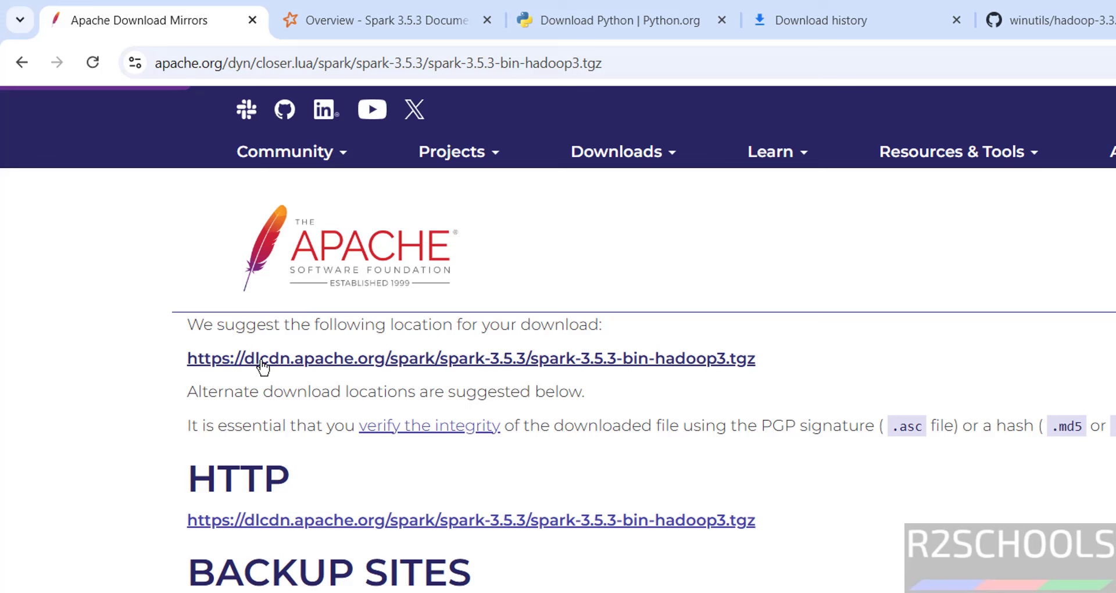
Locate the downloaded spark-3.5.3-bin-hadoop3.tgz in the Downloads folder and extract it with WinRAR to C:\.
click(773, 18)
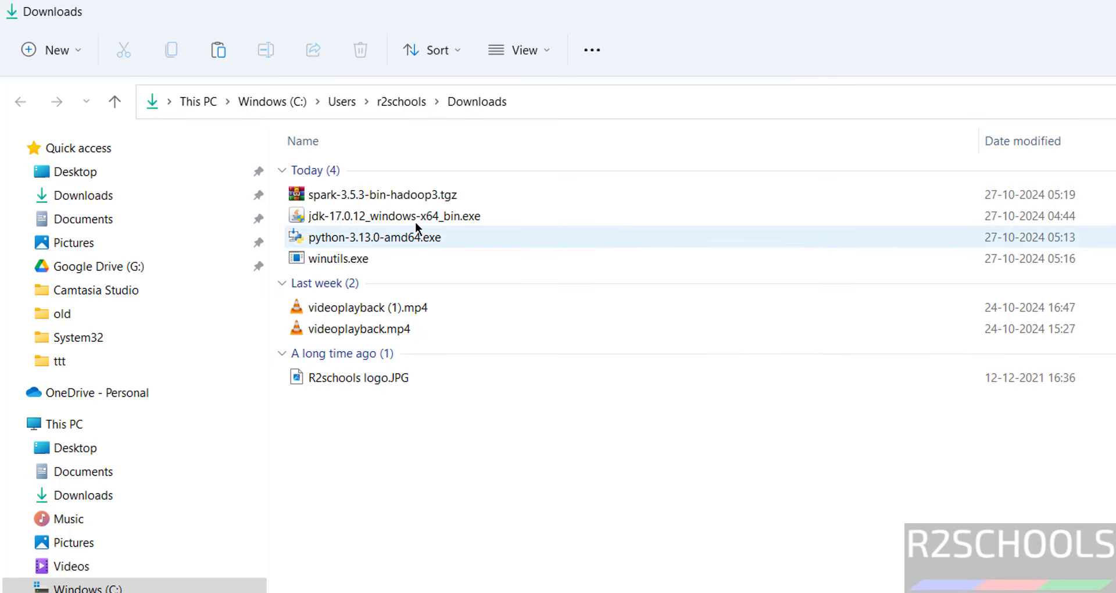
mouse_move(417, 197)
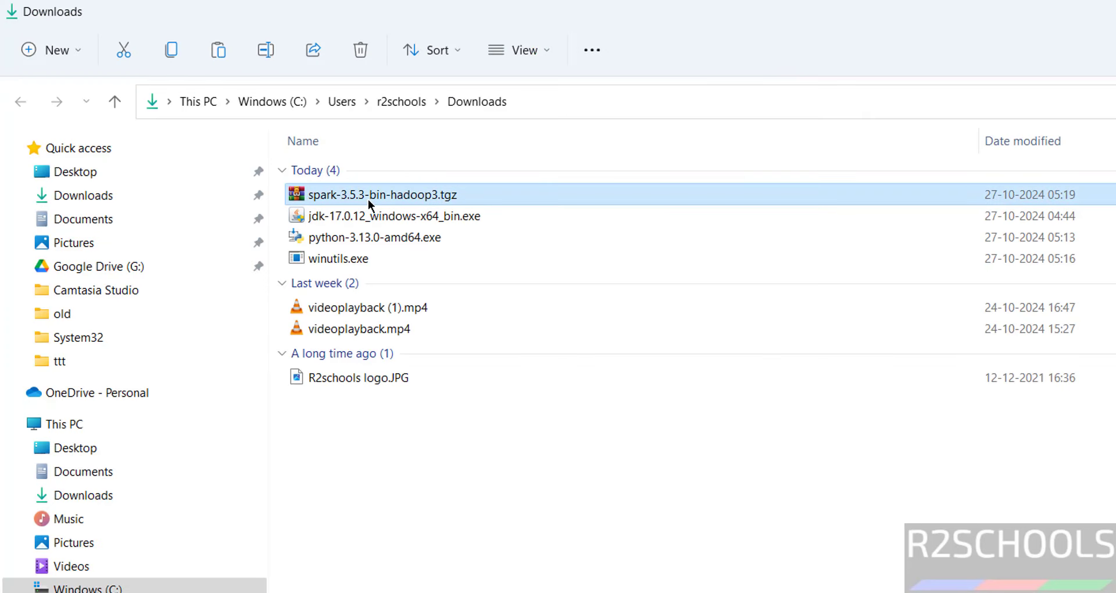
right_click(368, 200)
mouse_move(415, 494)
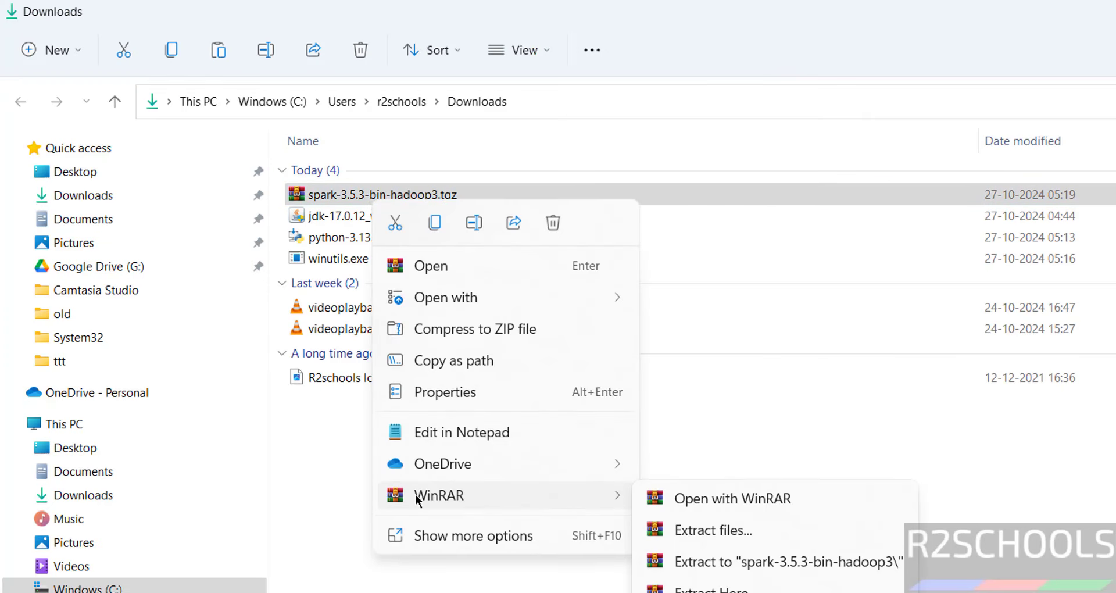
click(695, 530)
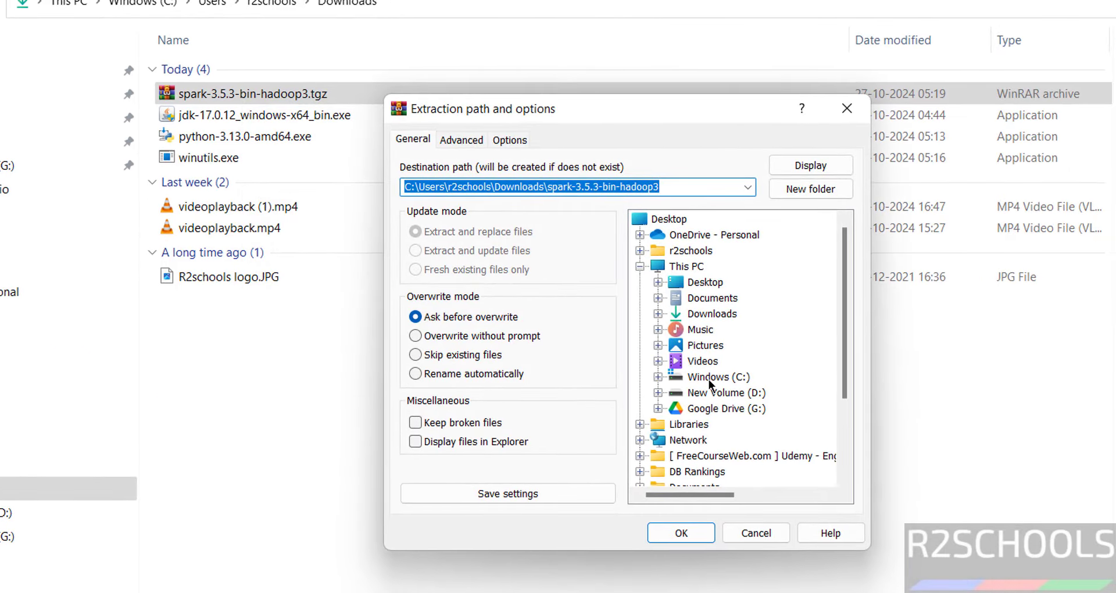
click(710, 378)
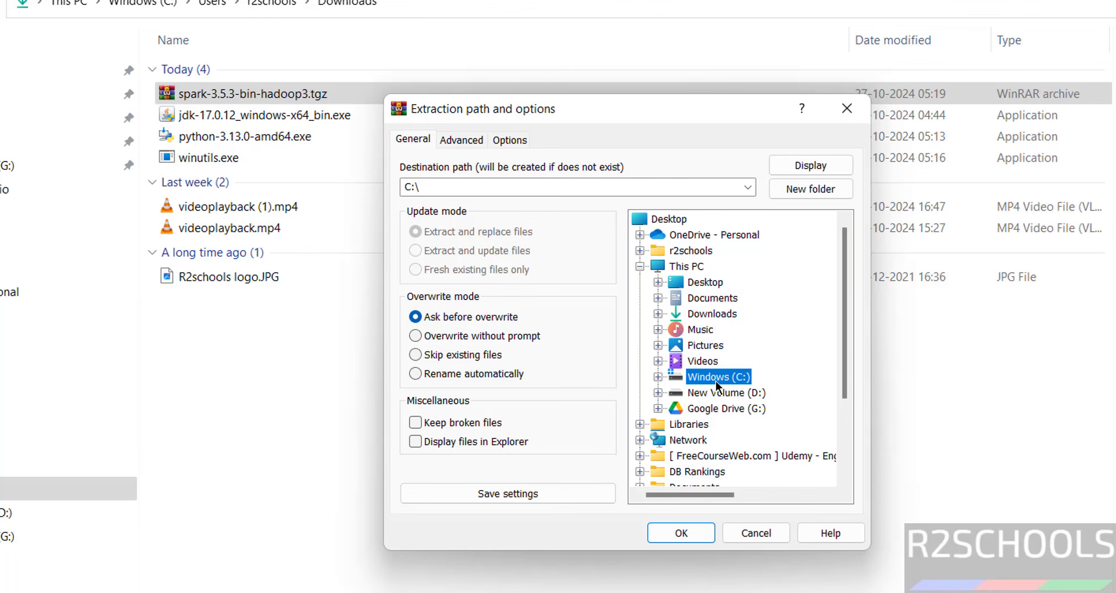
click(684, 529)
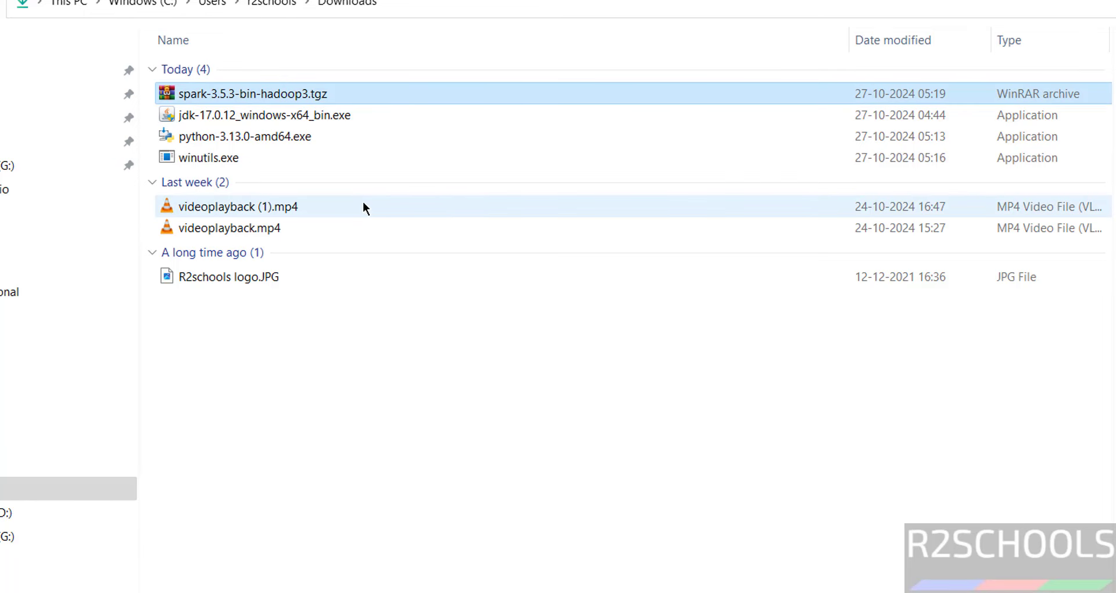
Rename the extracted spark-3.5.3-bin-hadoop3 folder on the C: drive to spark and open it.
click(2, 324)
double_click(294, 226)
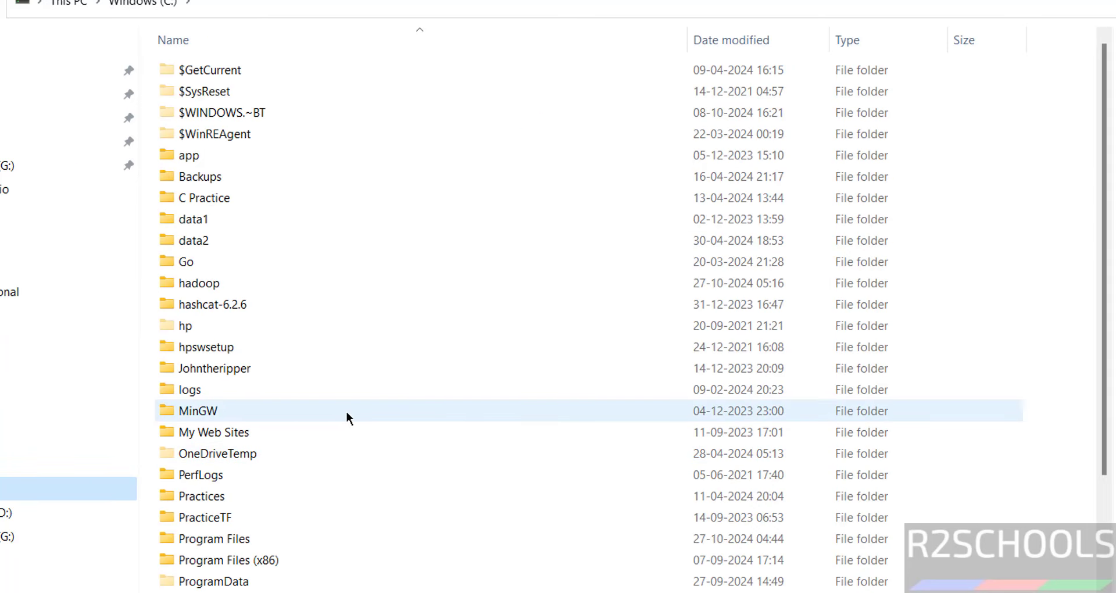
scroll(339, 413, down, 5)
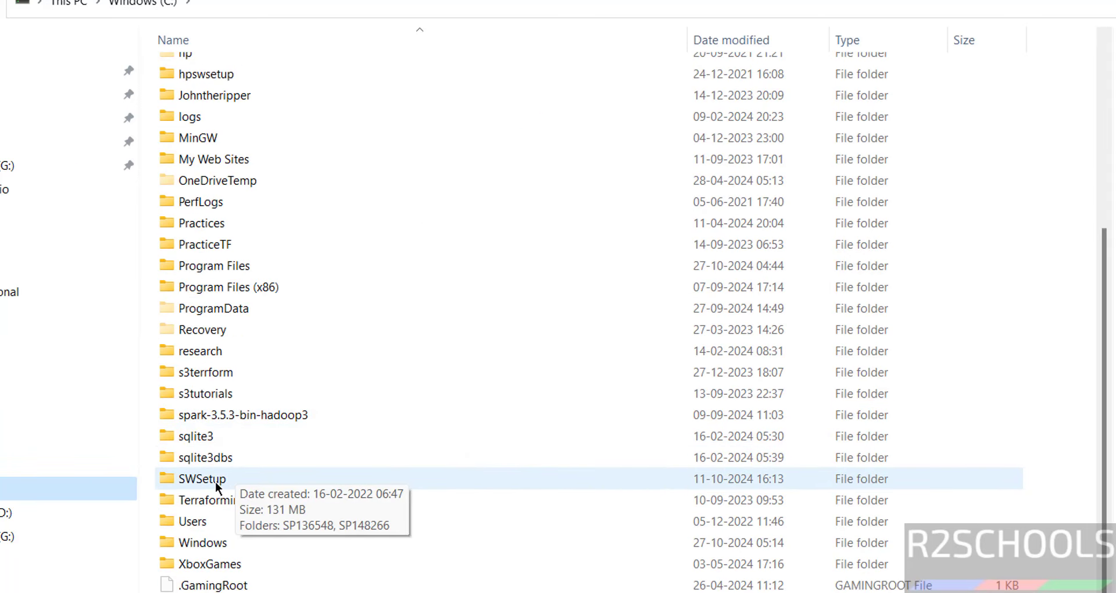
click(204, 416)
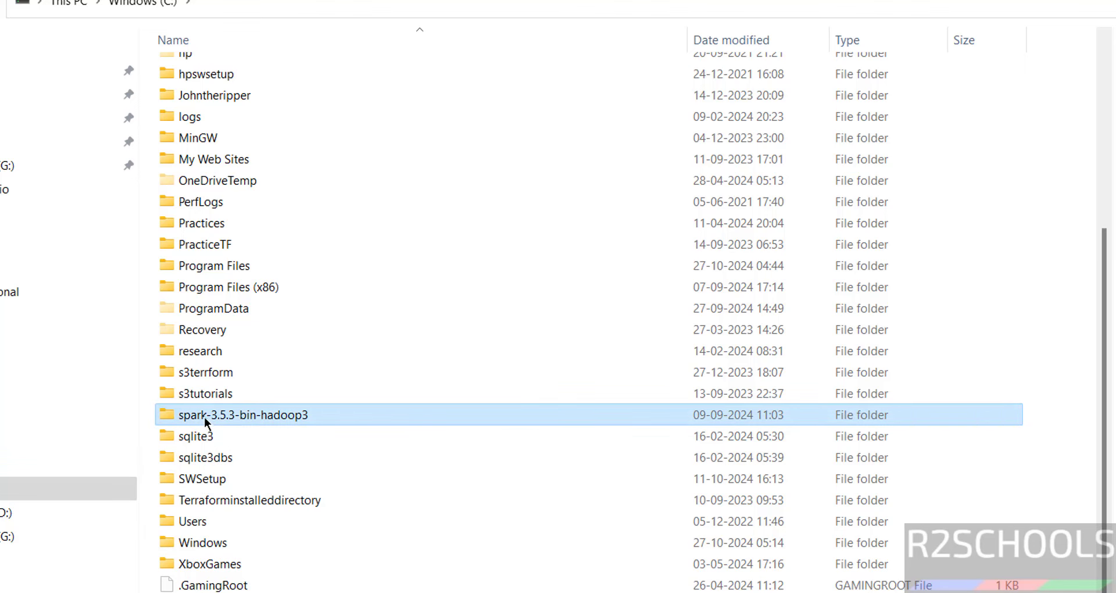
click(263, 418)
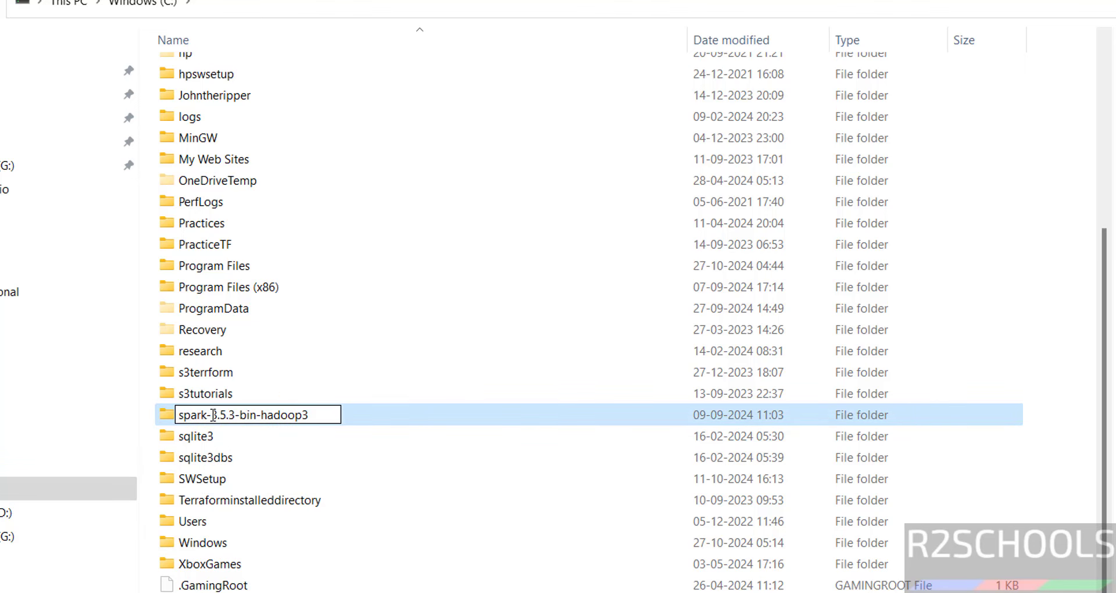
drag(207, 415, 321, 422)
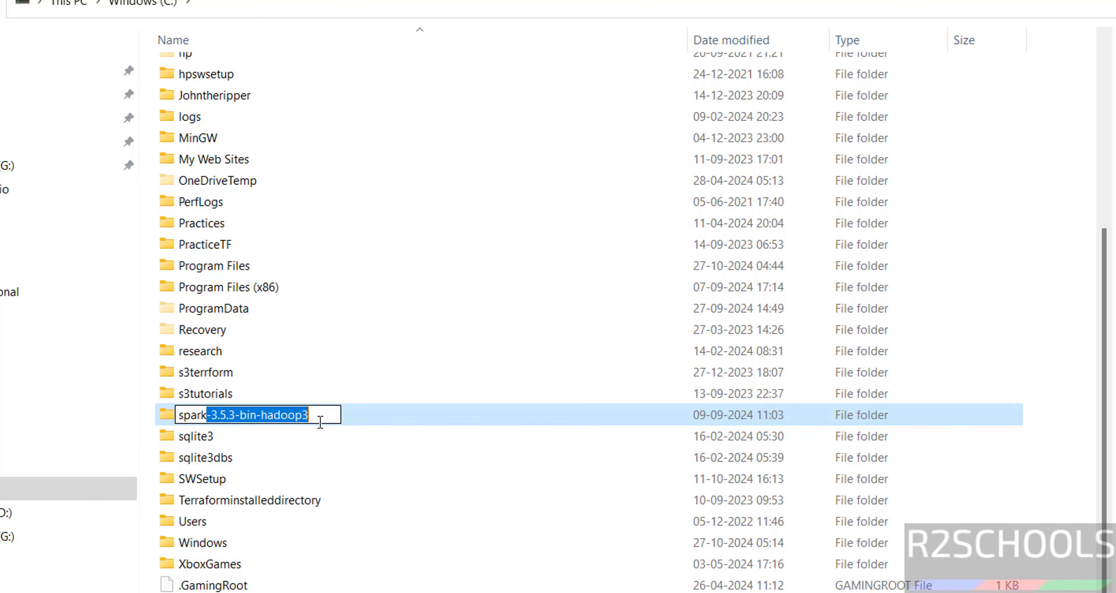
key(BackSpace)
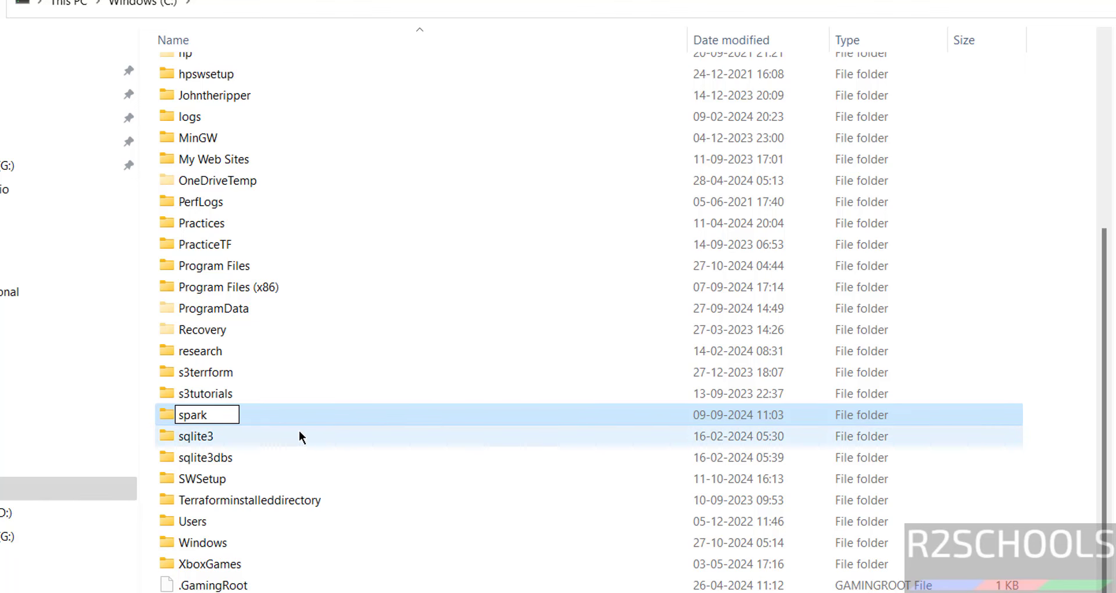
key(Return)
double_click(197, 414)
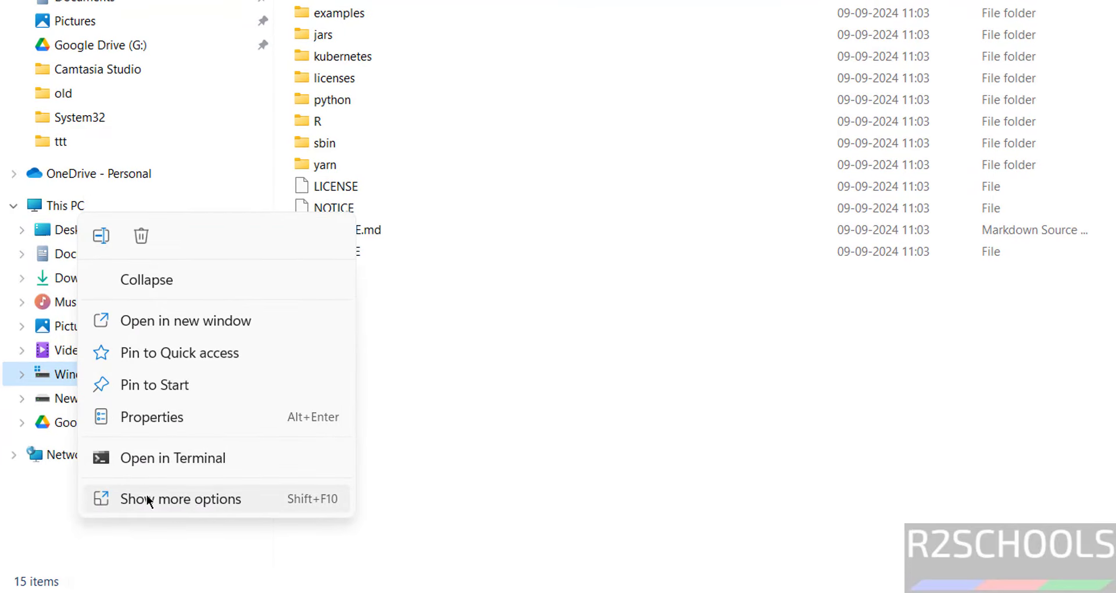
click(179, 417)
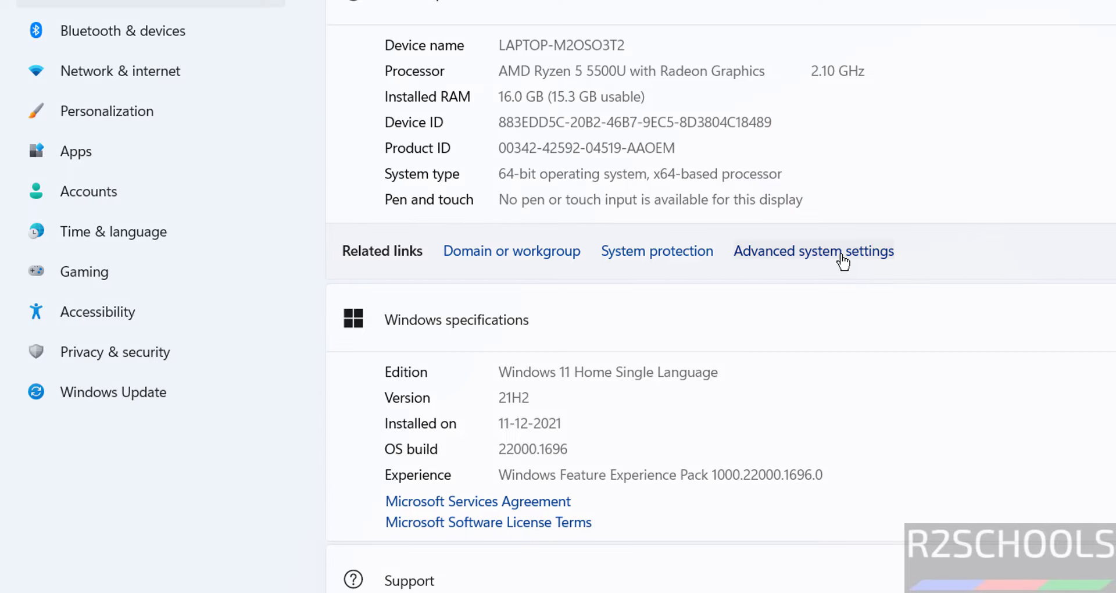
click(842, 256)
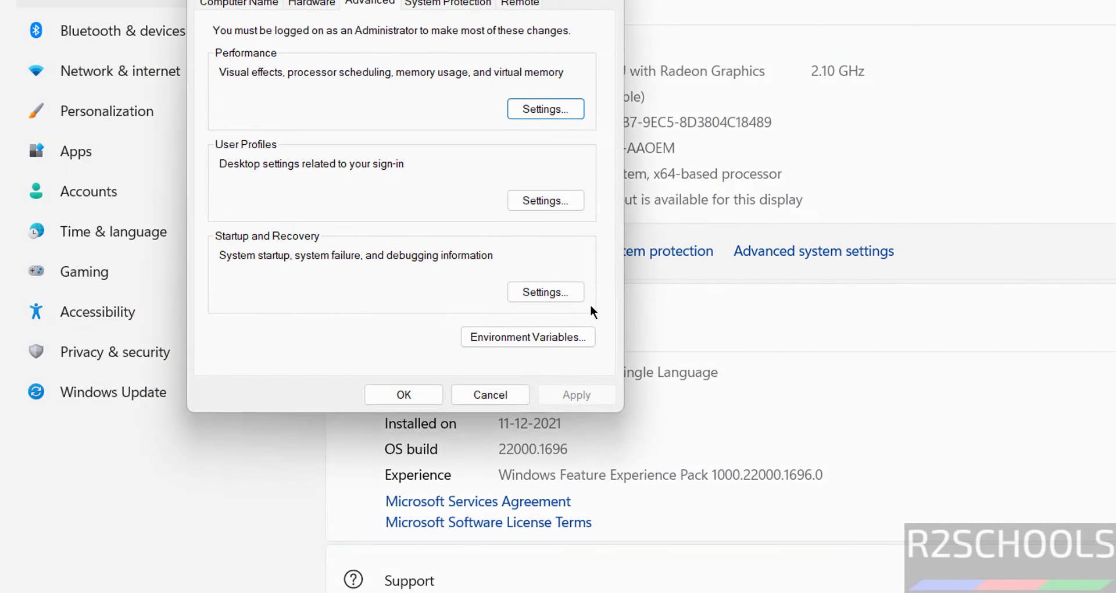
click(490, 395)
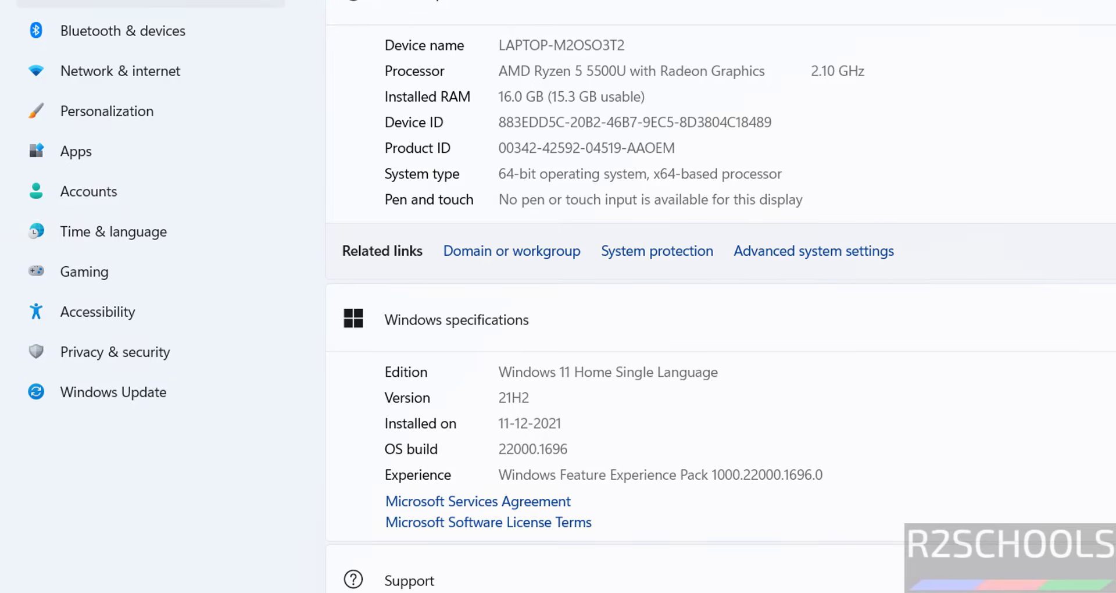
Search Windows for the system environment variables editor and open the Environment Variables dialog.
key(super)
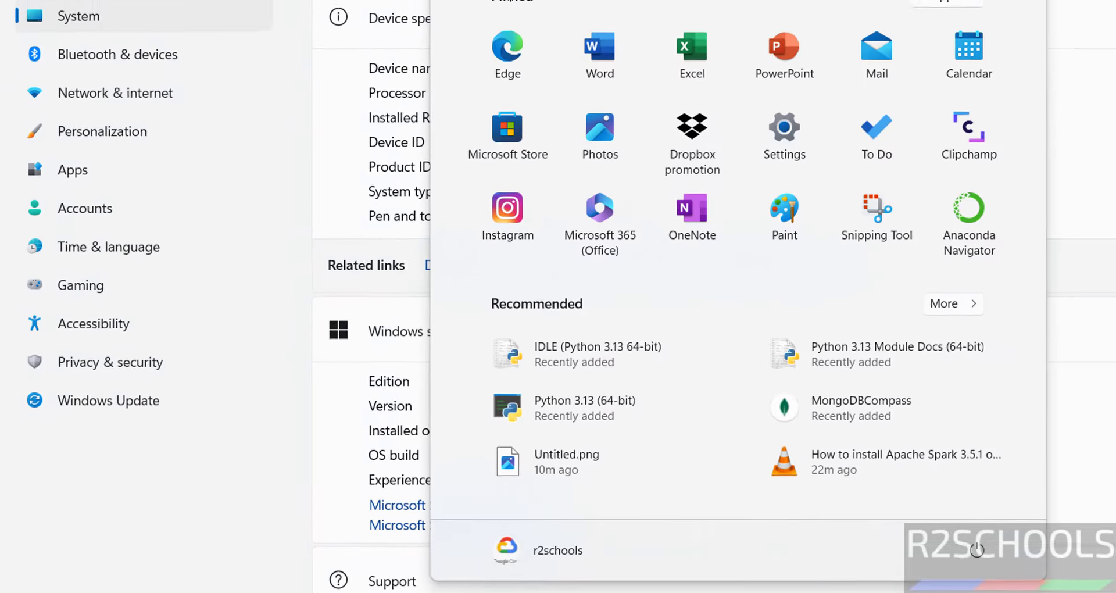
text(edit)
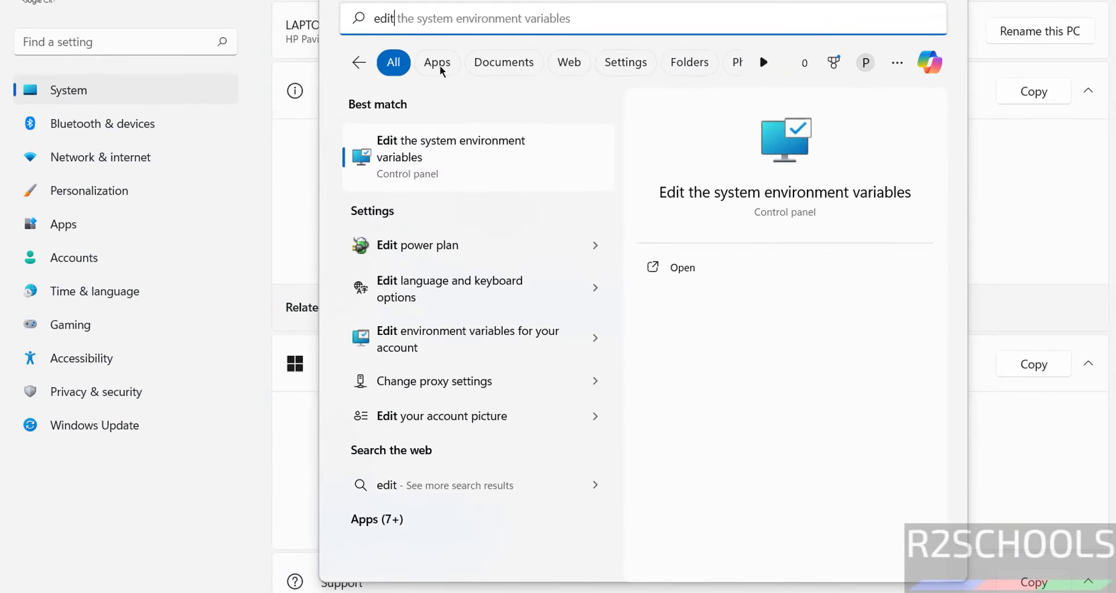
text( s)
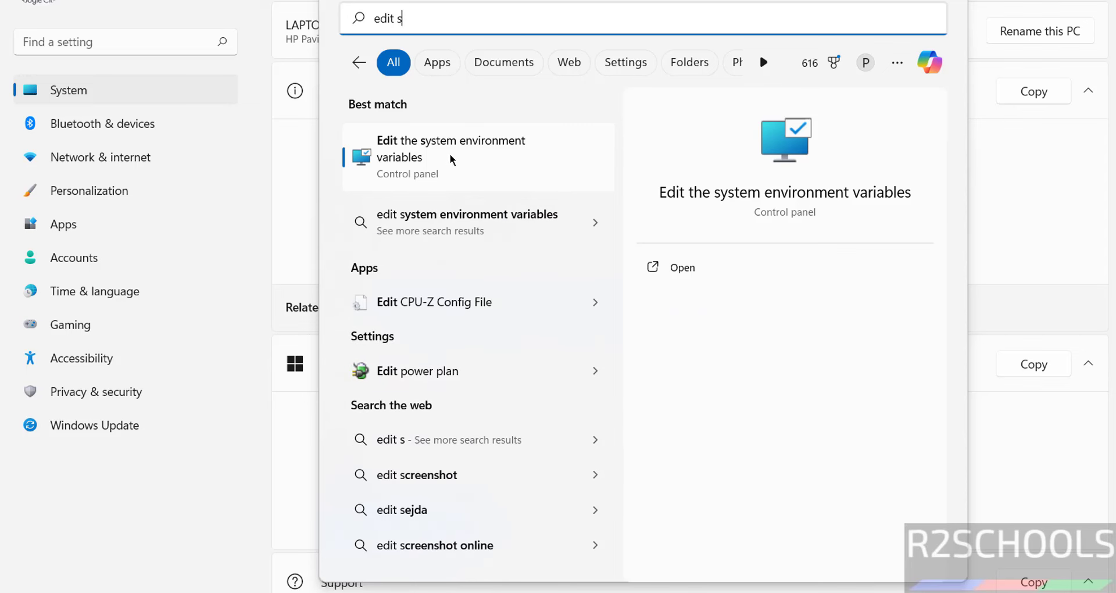
click(452, 159)
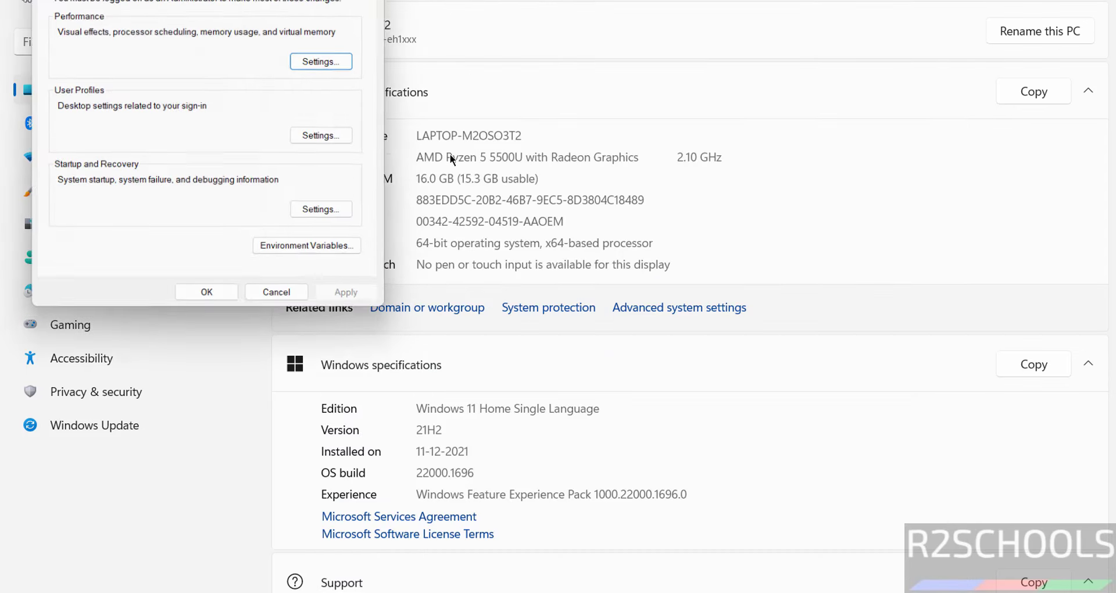
click(326, 255)
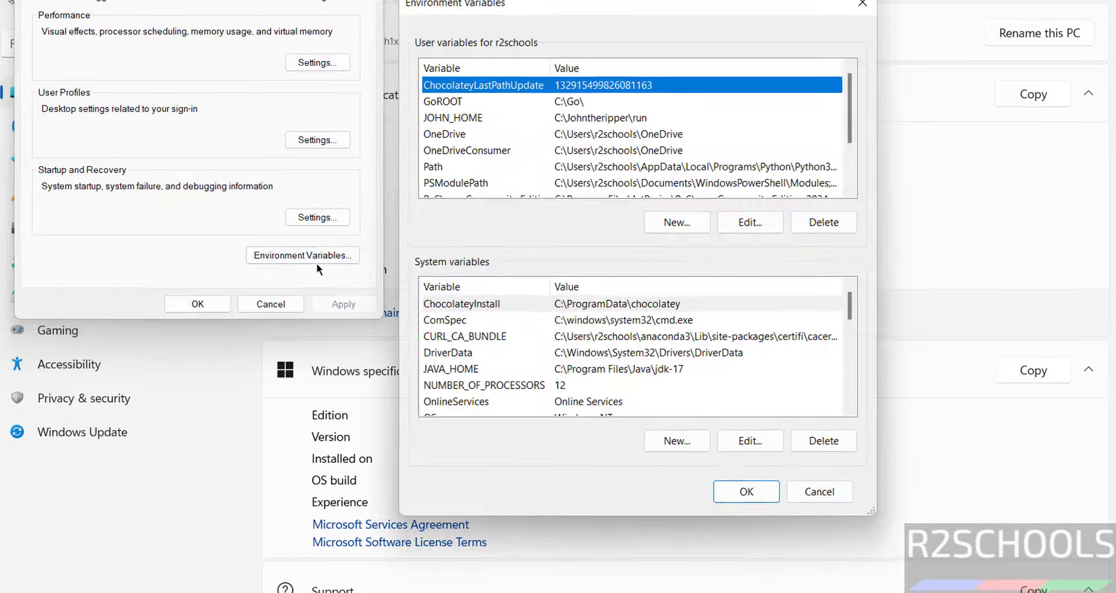
click(595, 364)
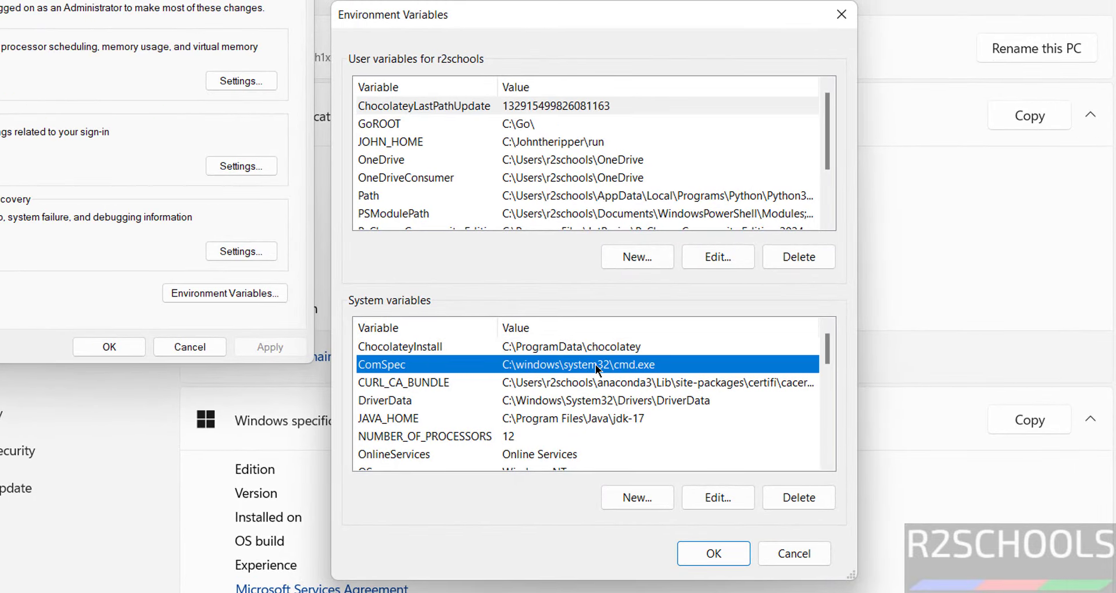
click(634, 497)
key(Escape)
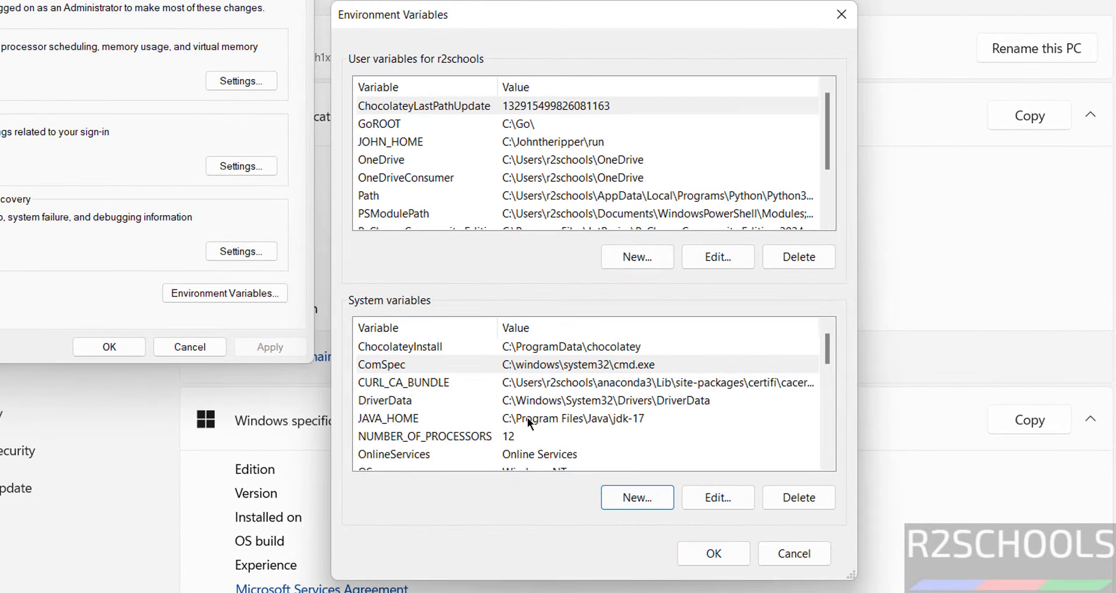
click(528, 417)
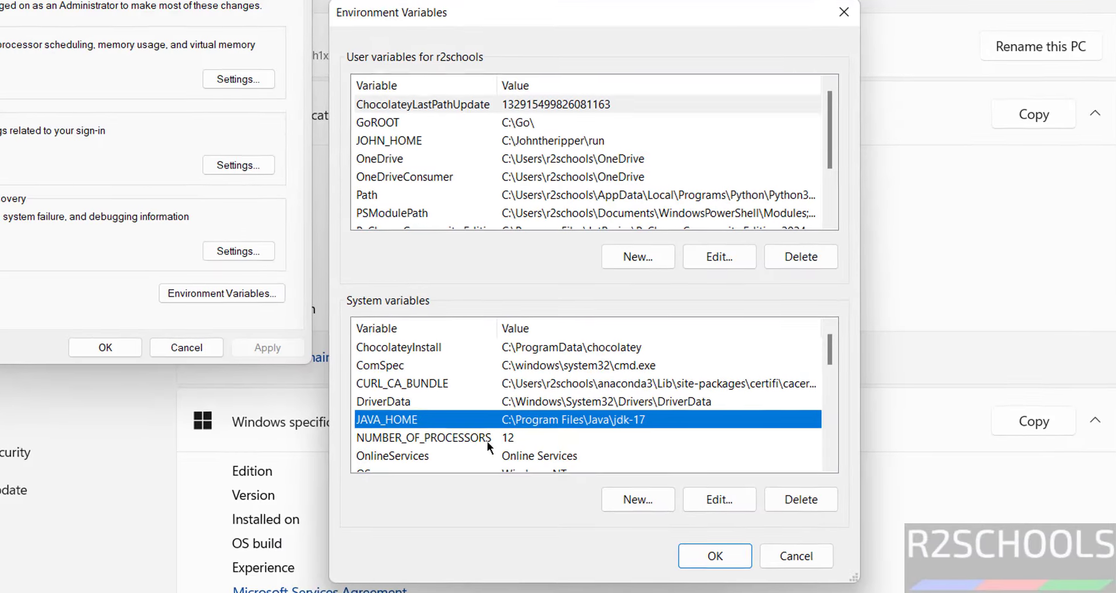
Create a system variable named HADOOP_HOME with the C:\hadoop folder as its value.
click(656, 522)
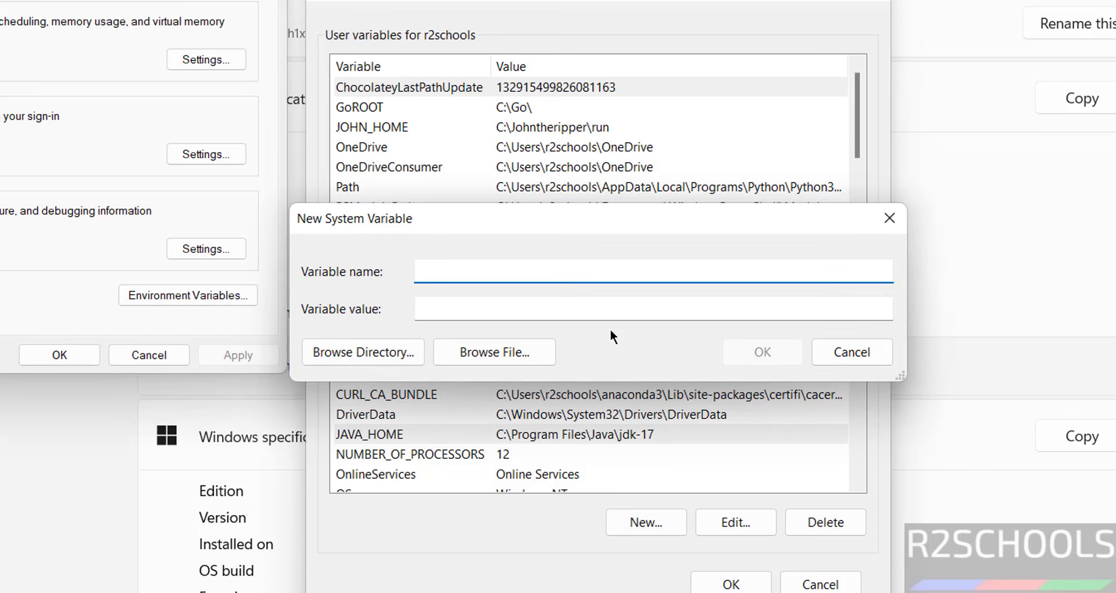
text(HADOOP_HOME)
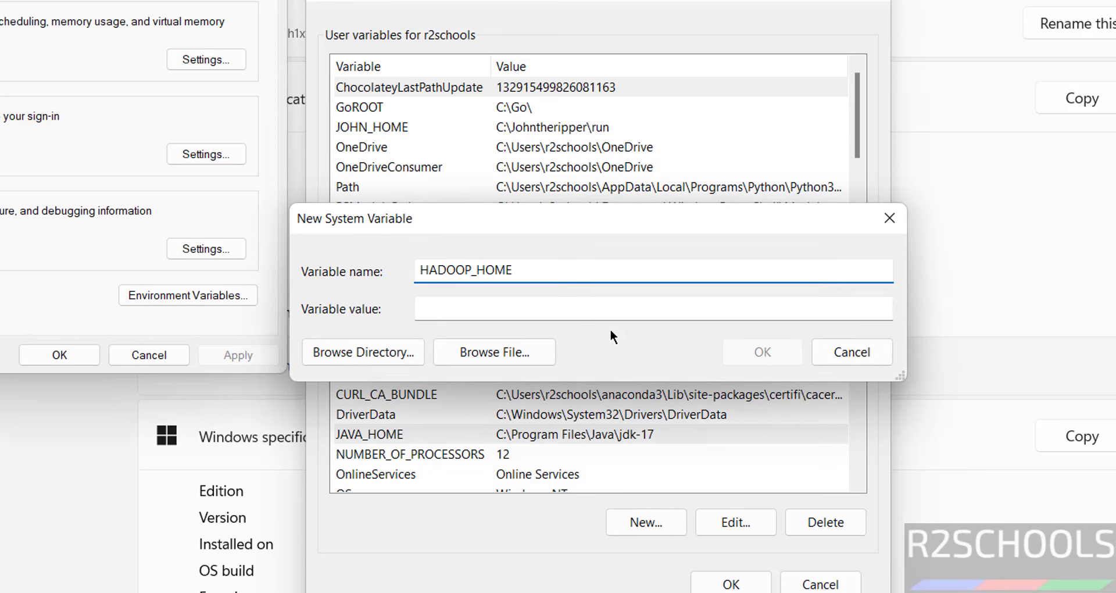
click(533, 298)
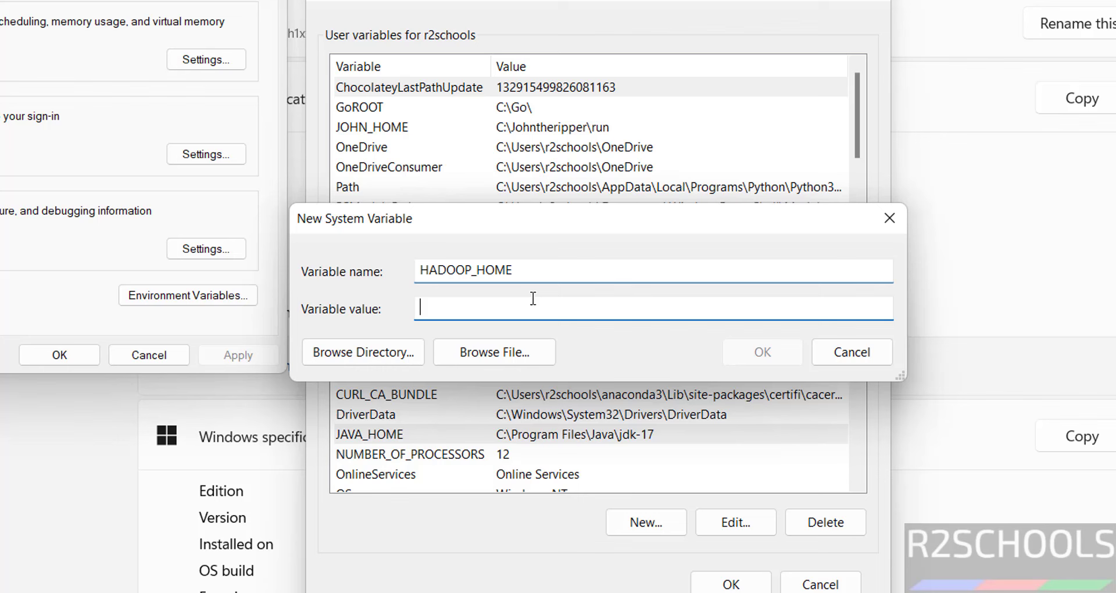
click(358, 351)
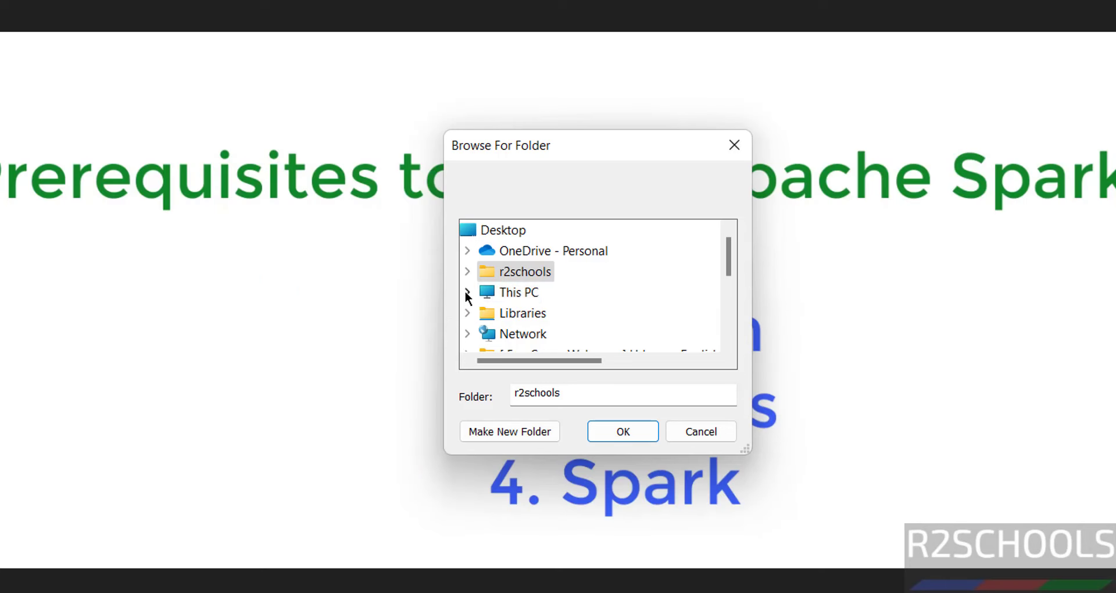
click(467, 292)
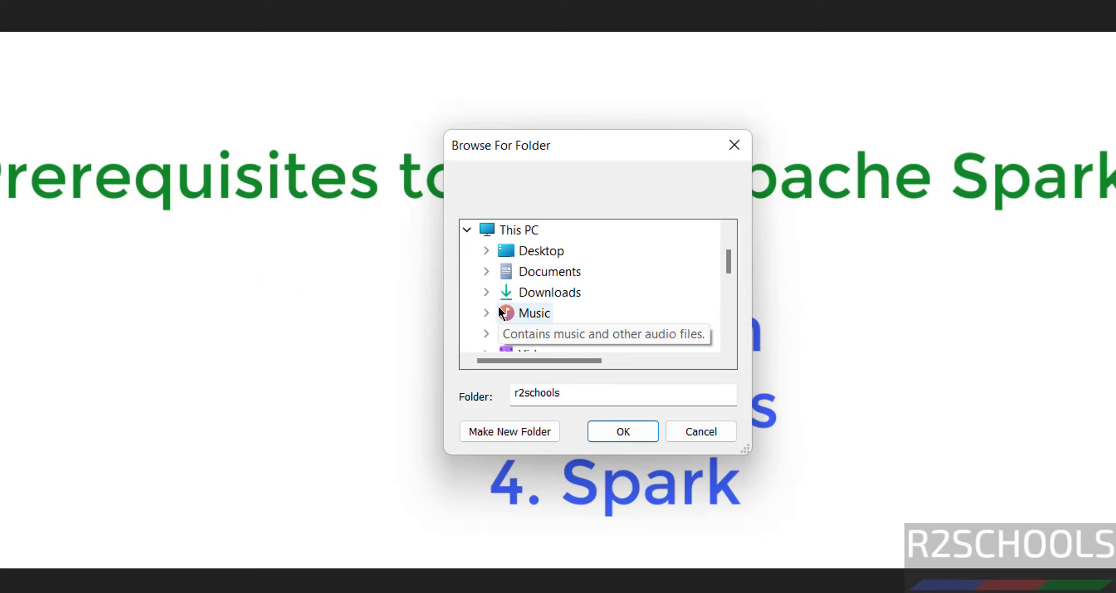
scroll(553, 314, down, 5)
click(602, 319)
click(558, 340)
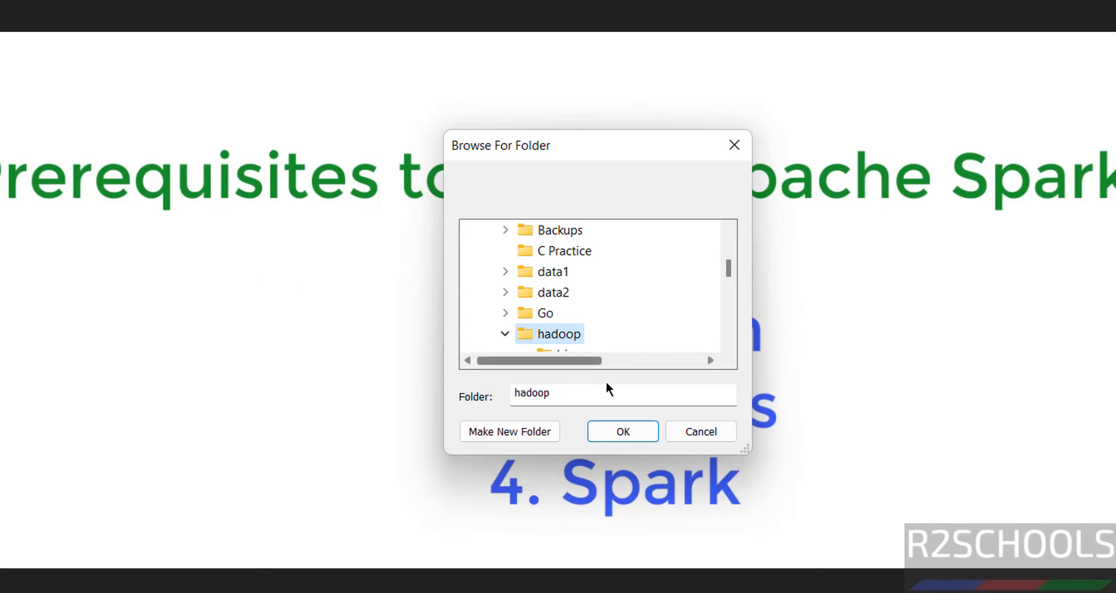
click(621, 430)
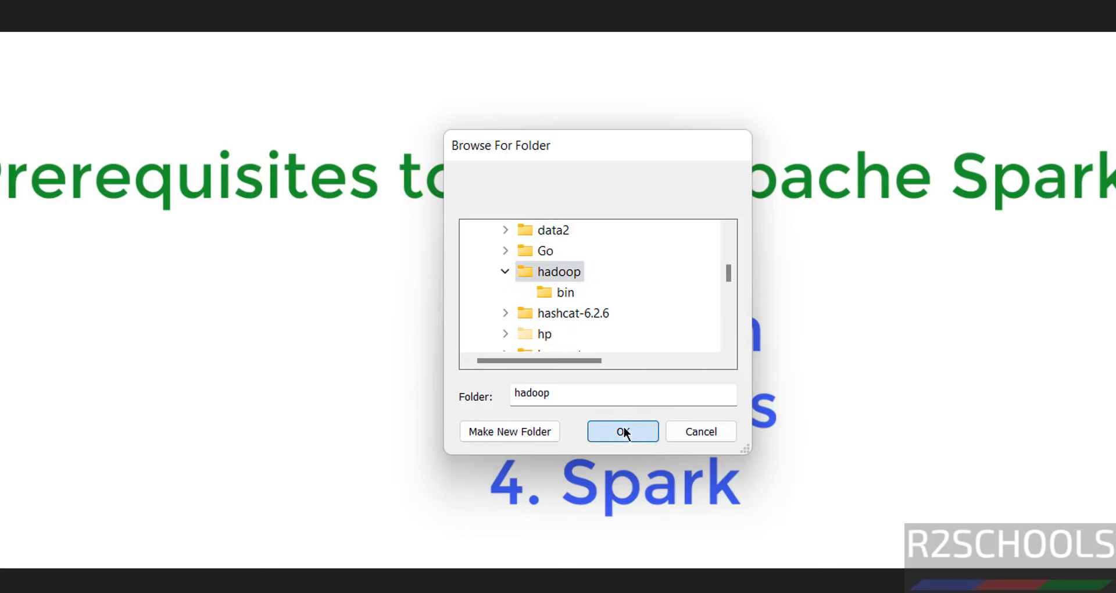
click(773, 354)
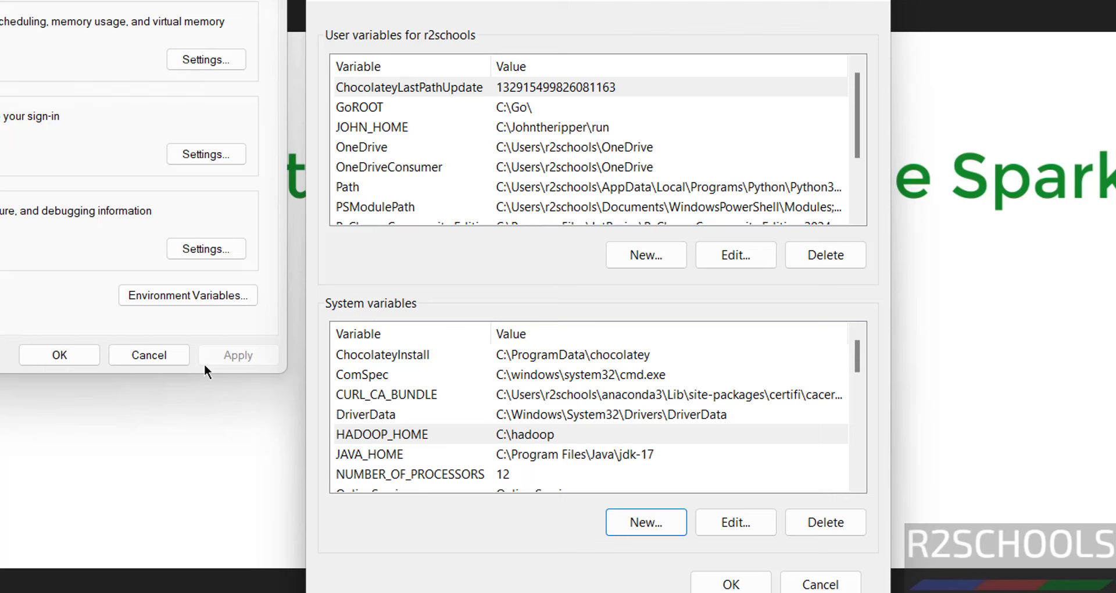
Create a system variable named SPARK_HOME with the C:\spark folder as its value.
click(661, 520)
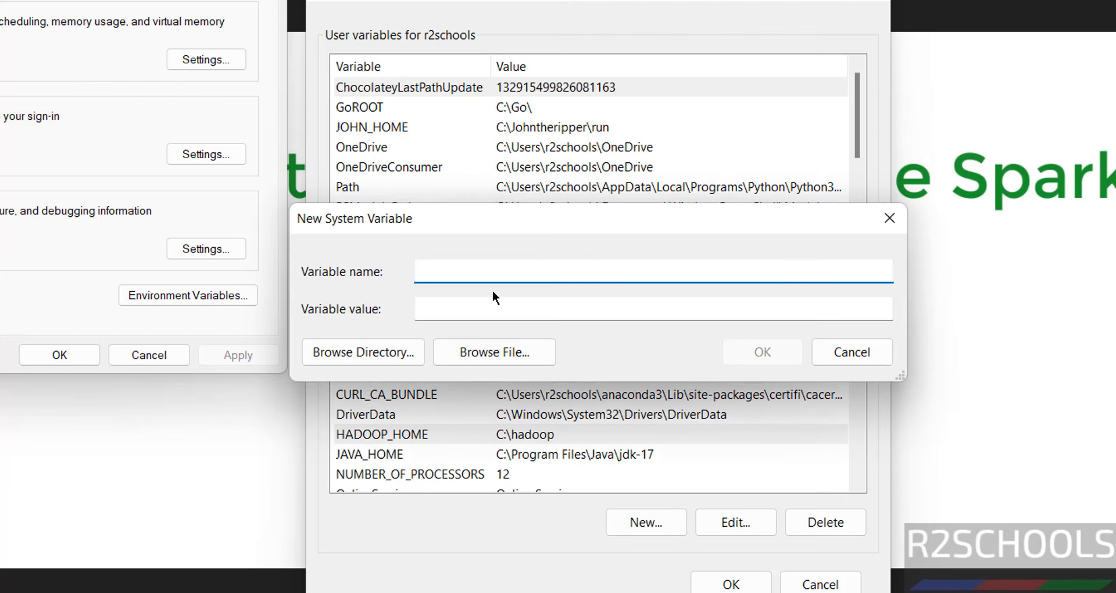
text(SPARK_HOME)
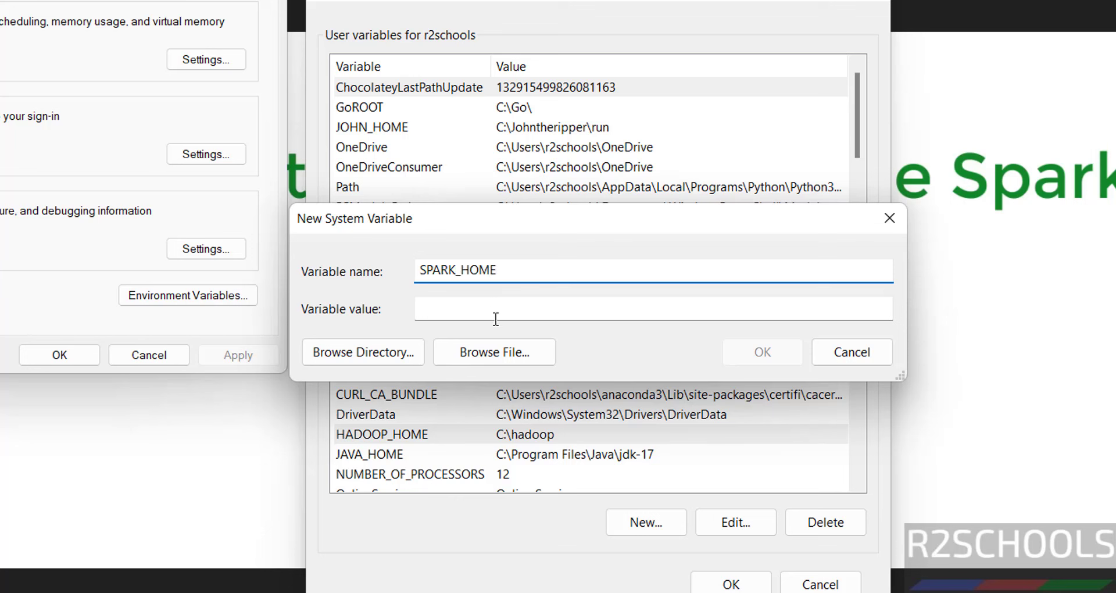
click(469, 305)
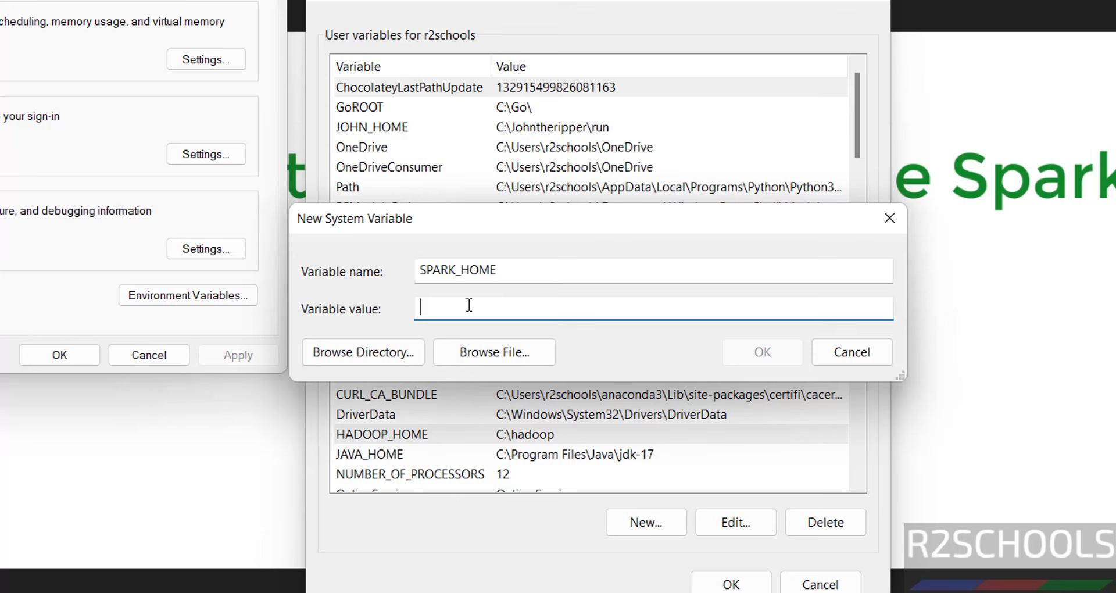
click(333, 357)
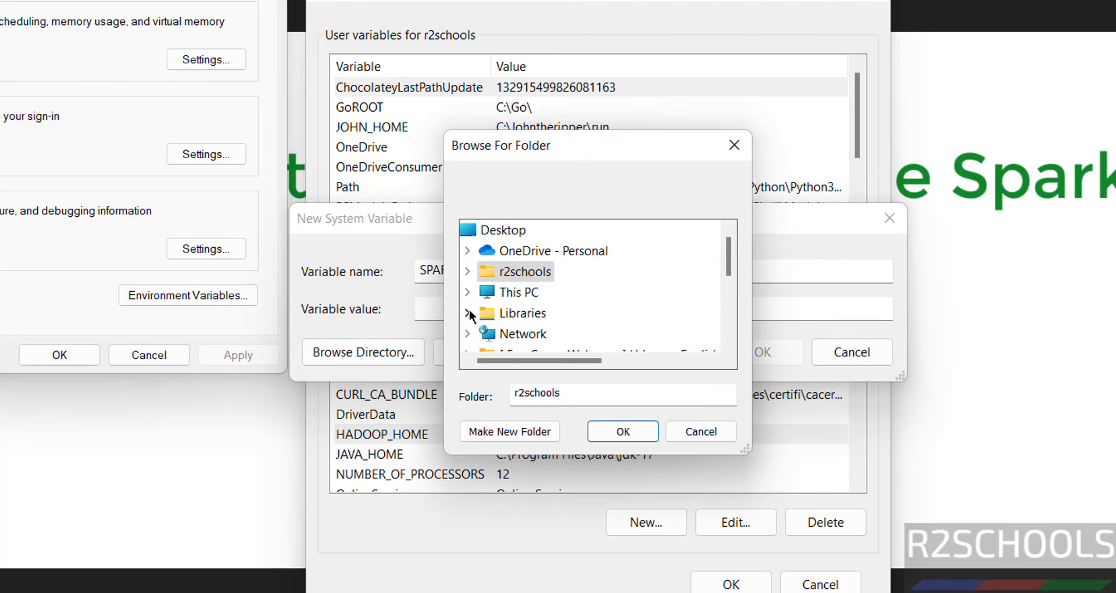
click(468, 291)
scroll(533, 304, down, 10)
scroll(535, 305, down, 5)
click(521, 314)
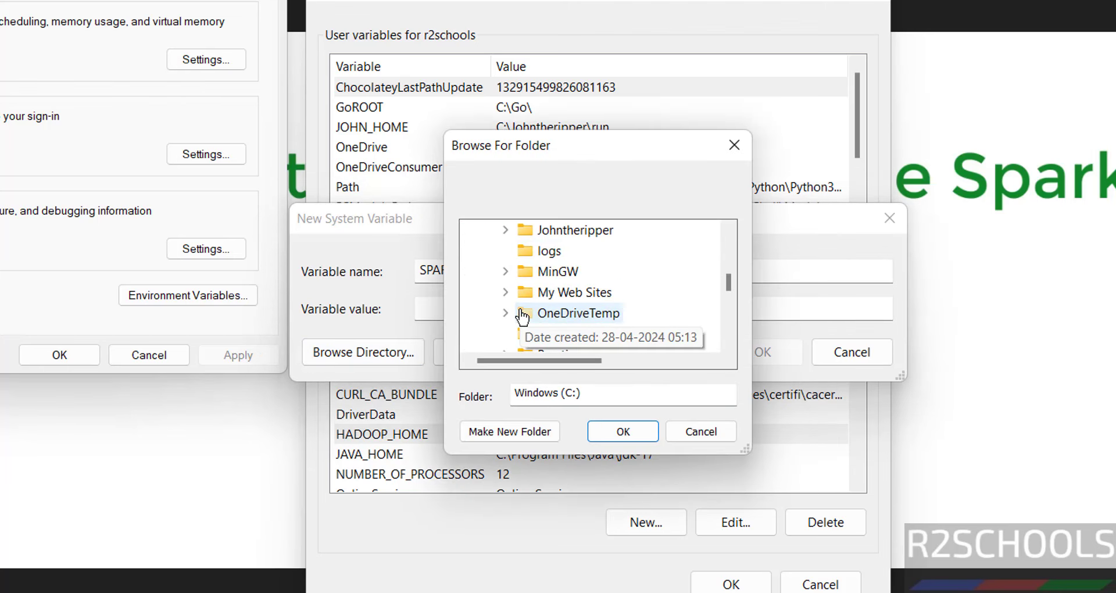
scroll(520, 314, down, 10)
scroll(605, 314, up, 5)
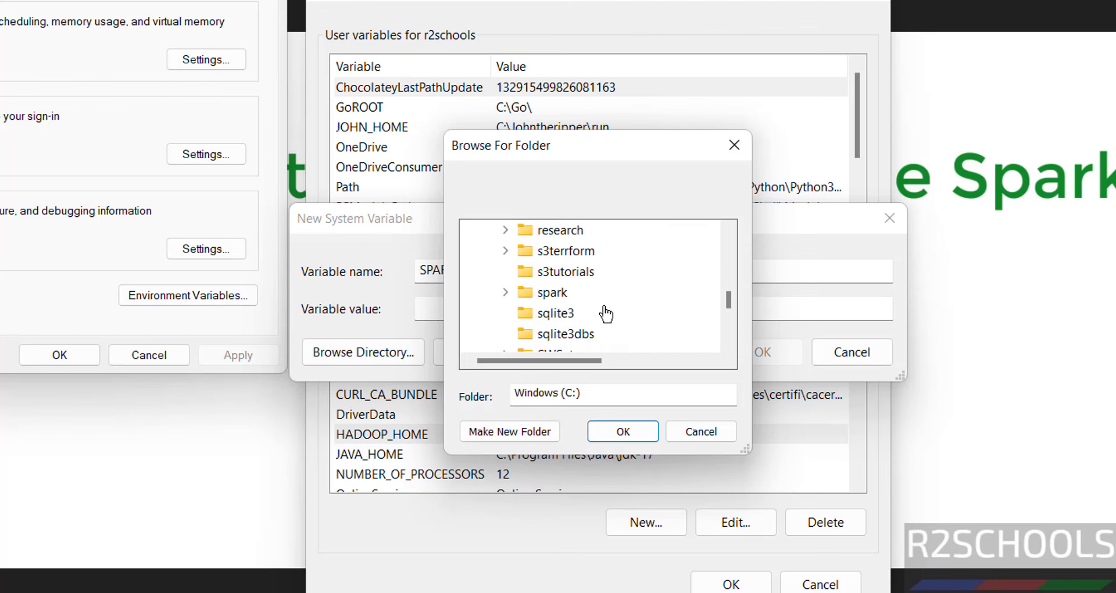
click(553, 293)
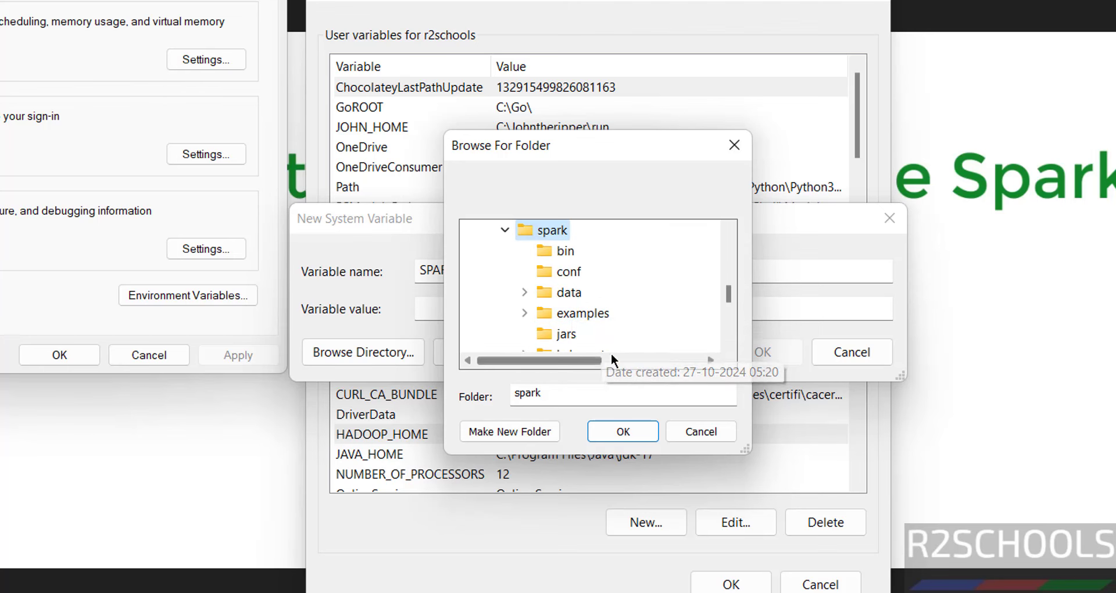
click(640, 434)
click(749, 352)
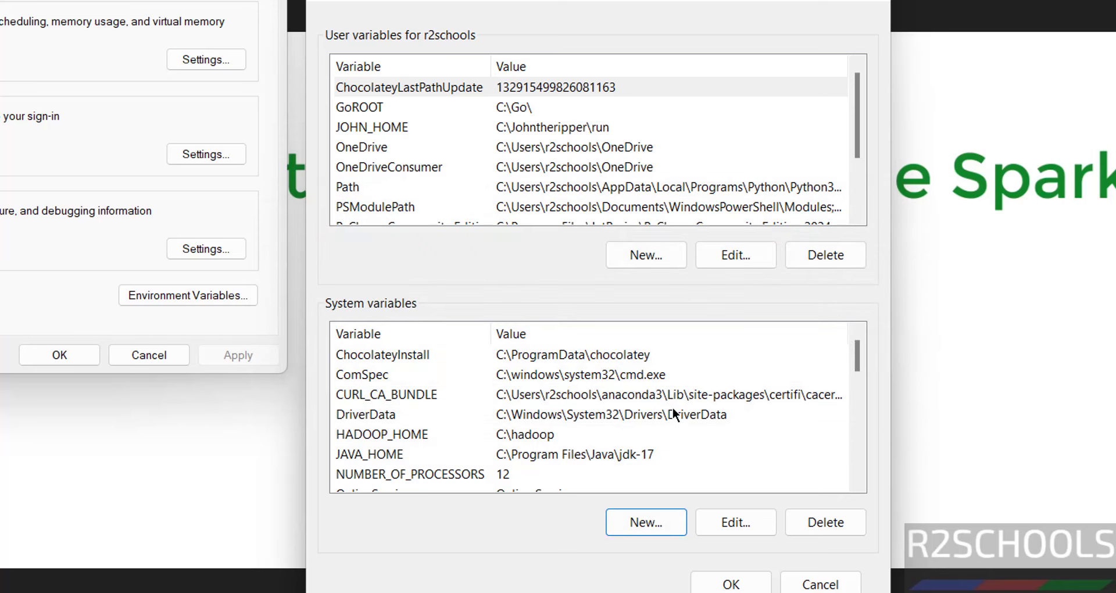
Open the system Path variable for editing and add the entry %HADOOP_HOME%\bin.
scroll(672, 407, down, 6)
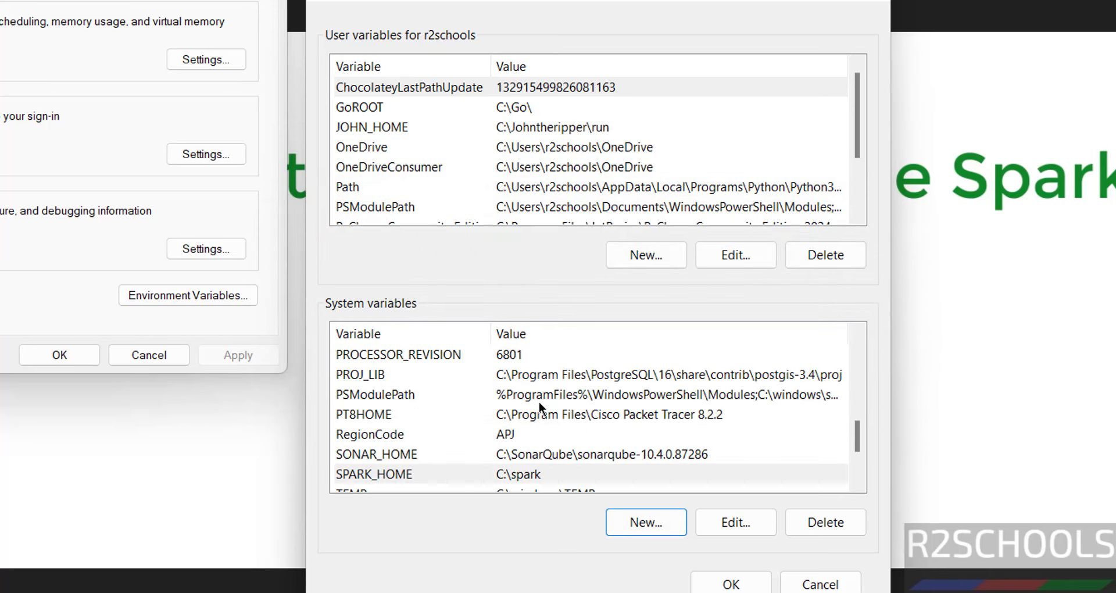
scroll(539, 401, up, 1)
scroll(442, 401, up, 1)
scroll(407, 398, up, 2)
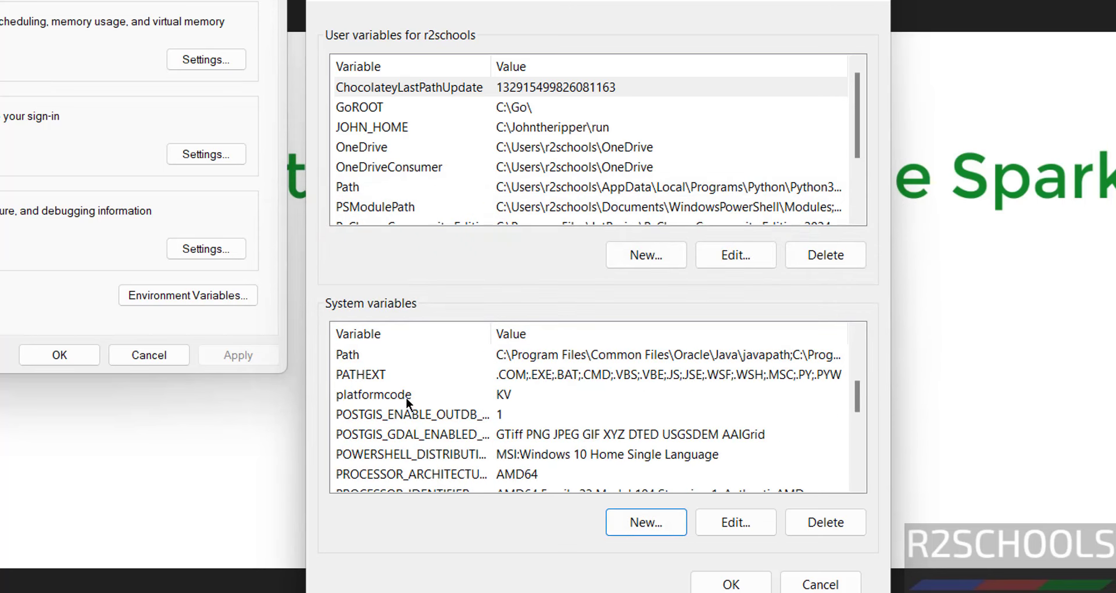
click(360, 410)
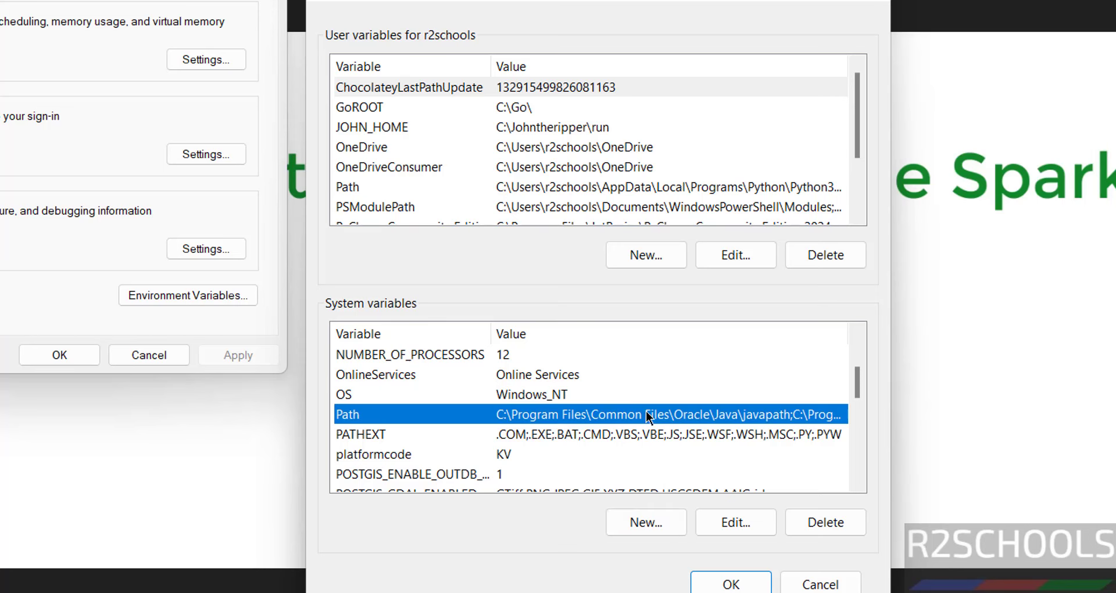
click(720, 518)
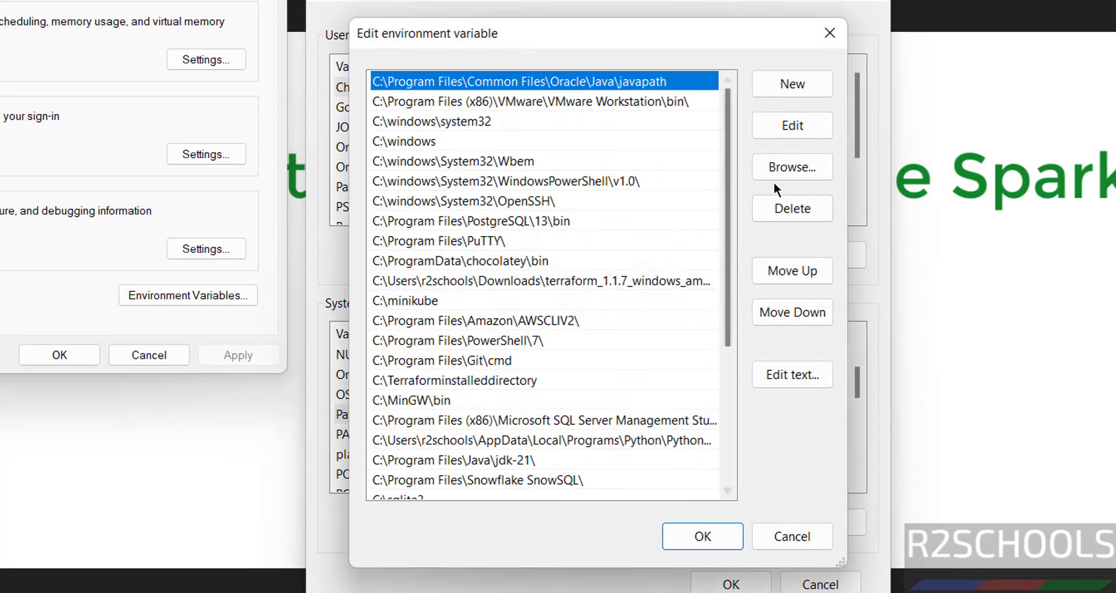
click(780, 88)
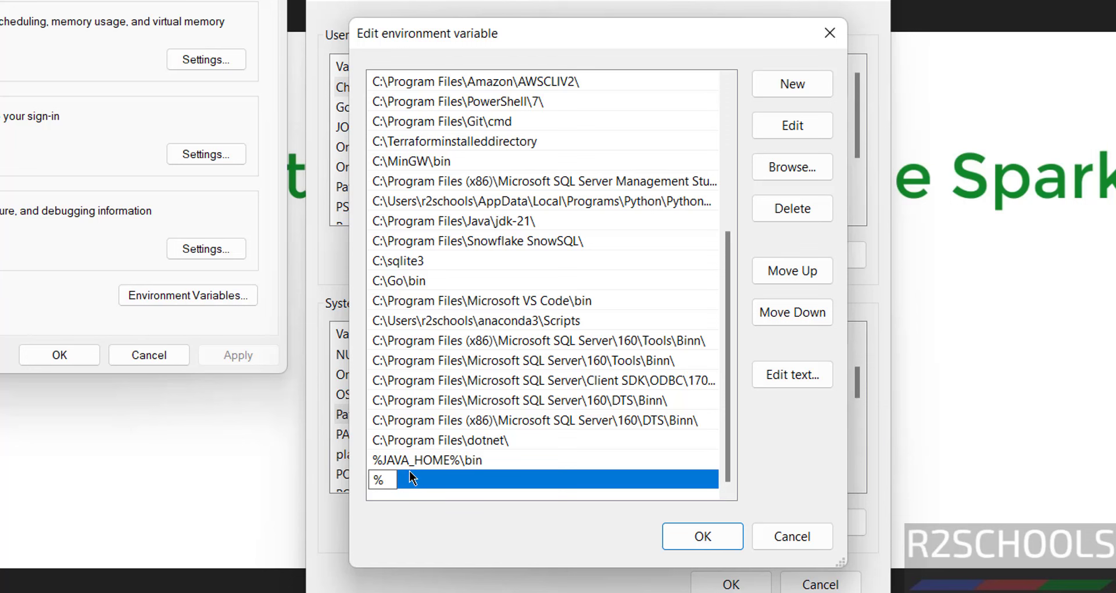
text(HADOOP)
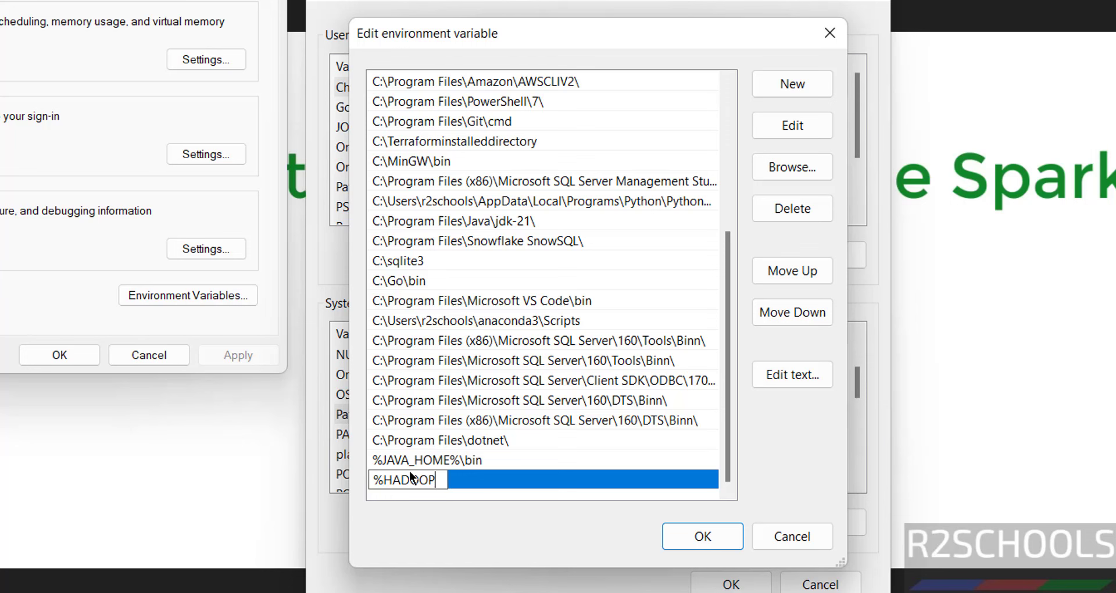
text(_HOME%\)
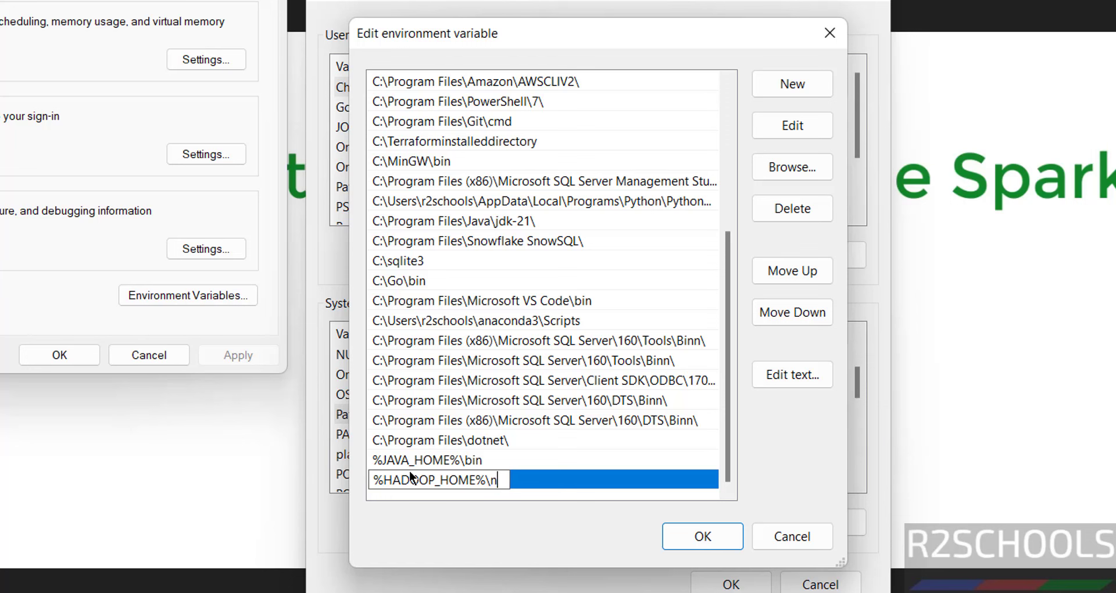
text(bin)
click(718, 543)
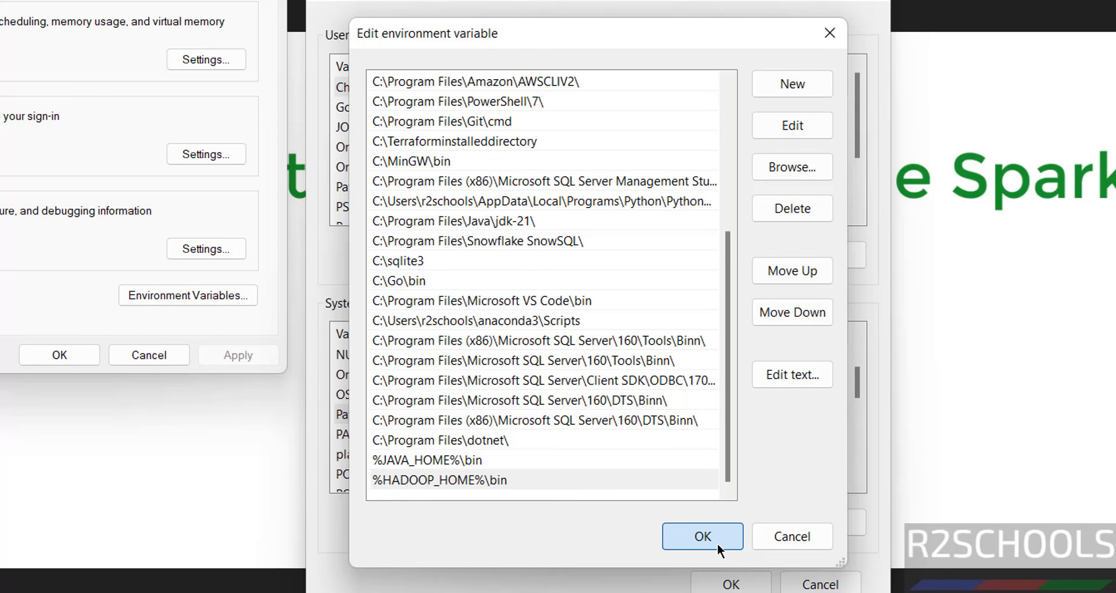
Add the entry %SPARK_HOME%\bin to the system Path variable and confirm the edited list.
click(785, 81)
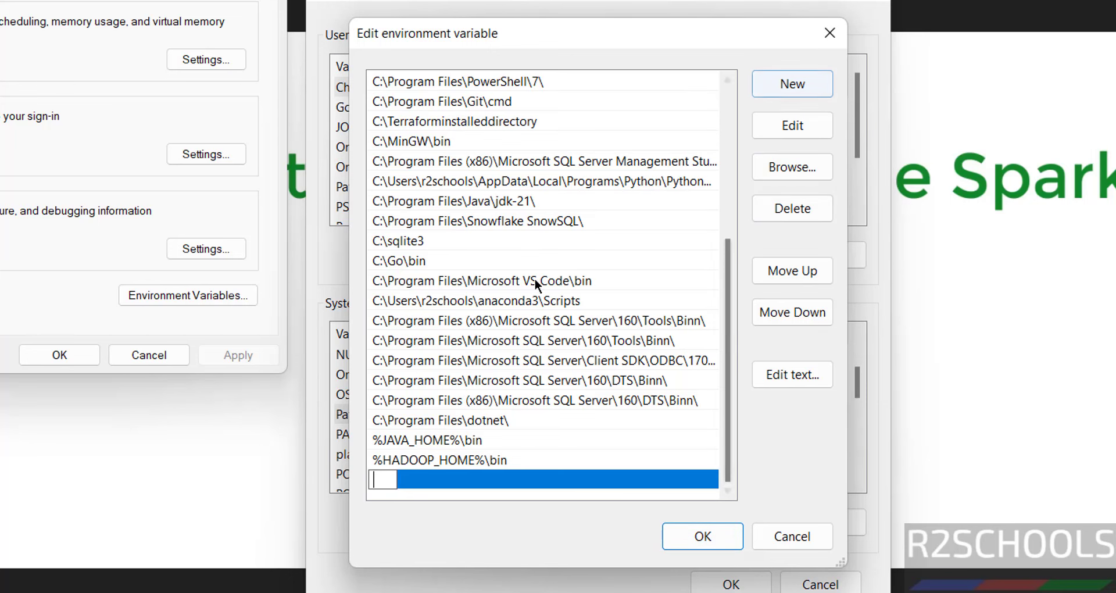
text(%)
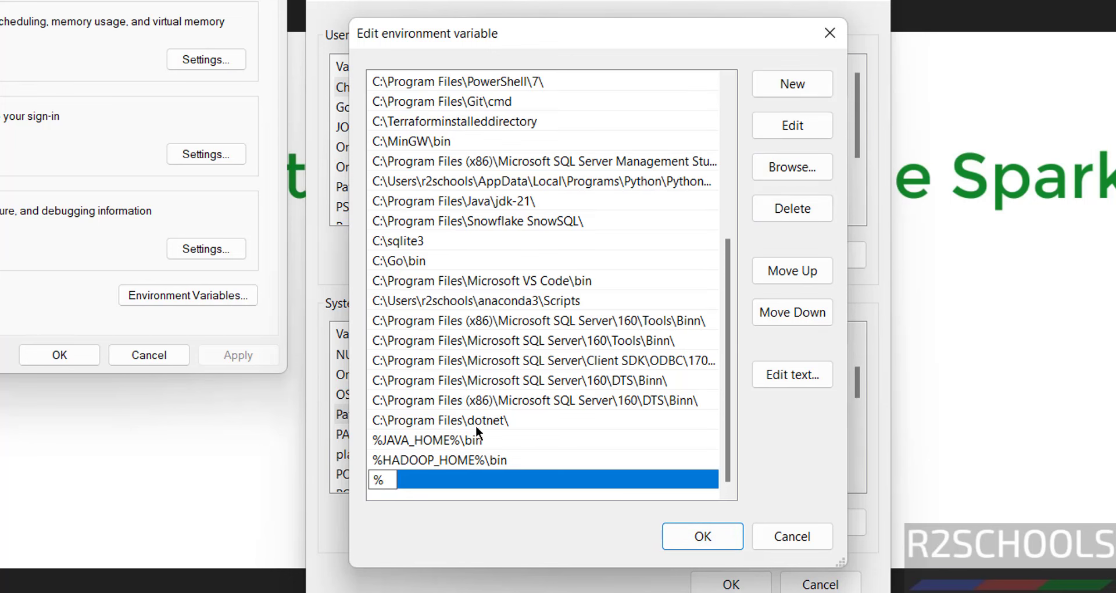
text(SPARK)
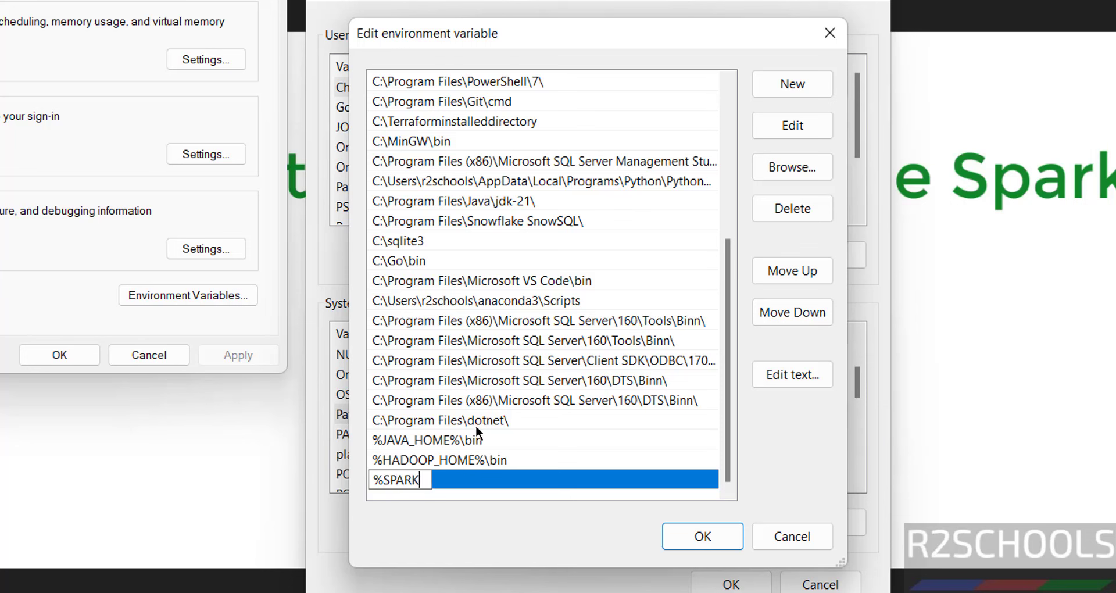
text(_HOME%\)
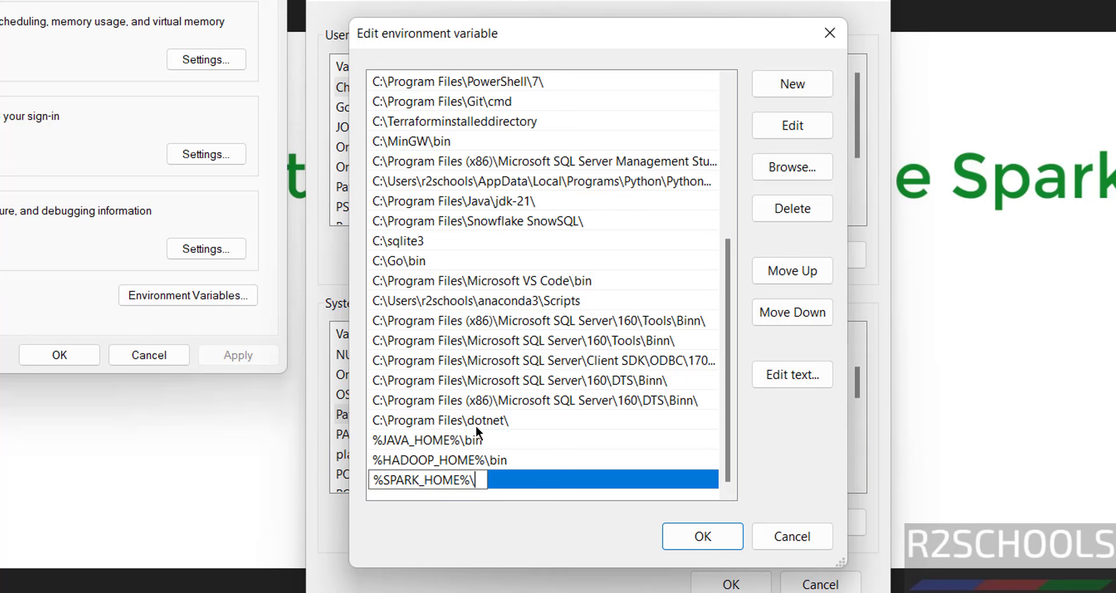
text(bin)
click(687, 533)
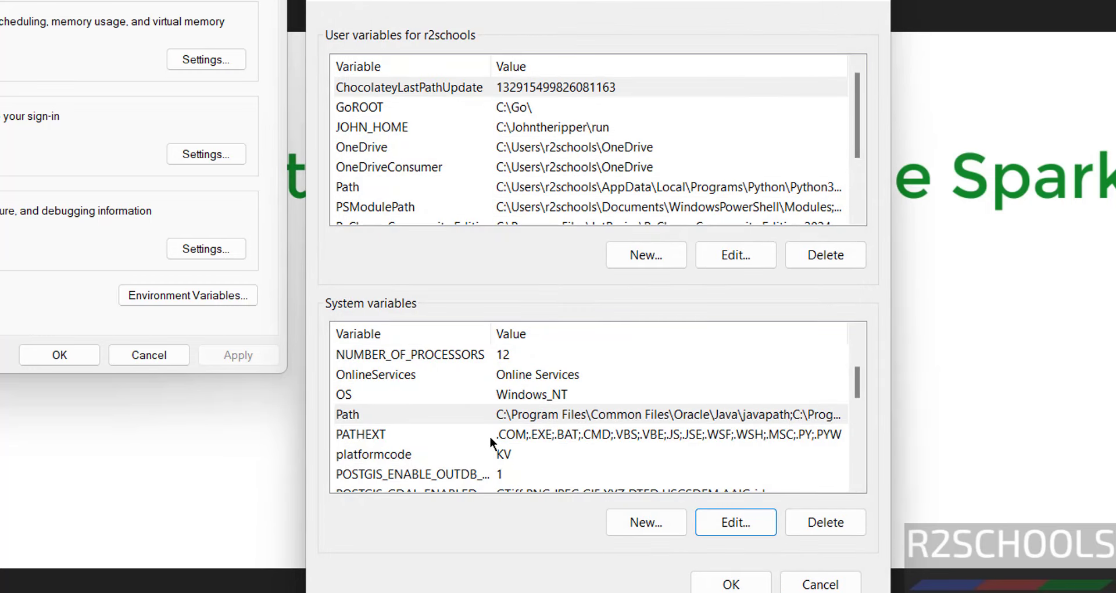
Review the HADOOP_HOME and SPARK_HOME system variables and the Hadoop and Spark entries in the system Path.
scroll(493, 450, up, 2)
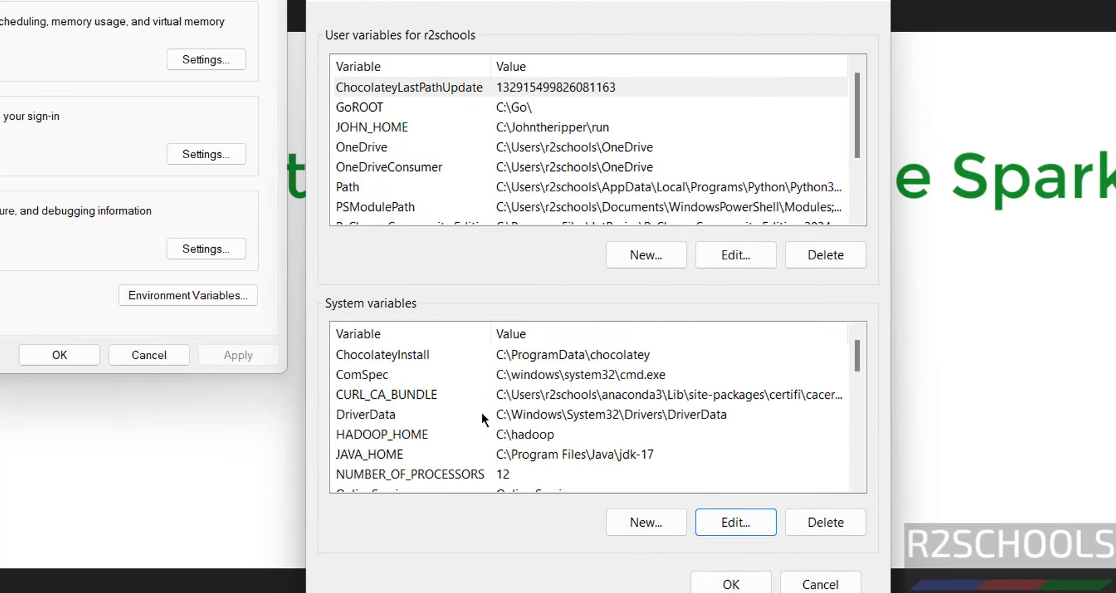
scroll(384, 453, down, 6)
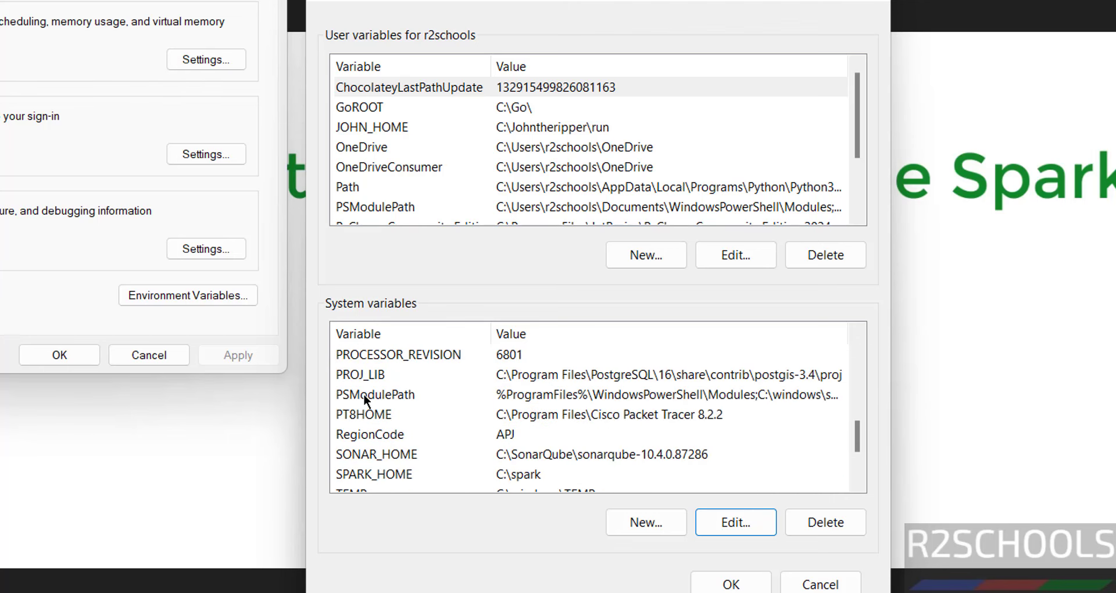
scroll(391, 455, down, 1)
click(373, 414)
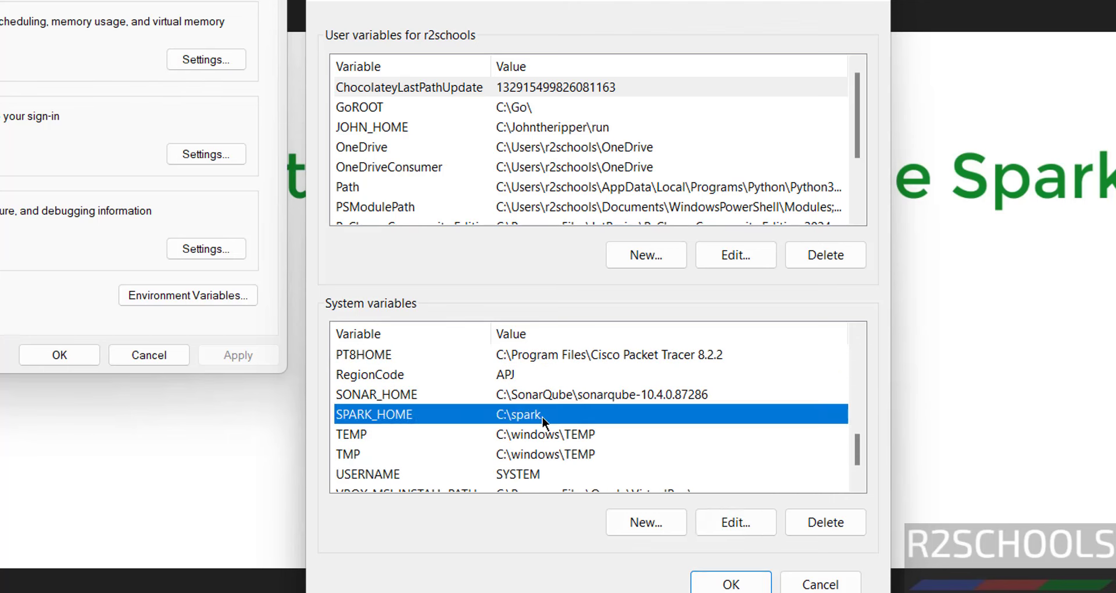
scroll(554, 431, up, 2)
scroll(538, 431, up, 3)
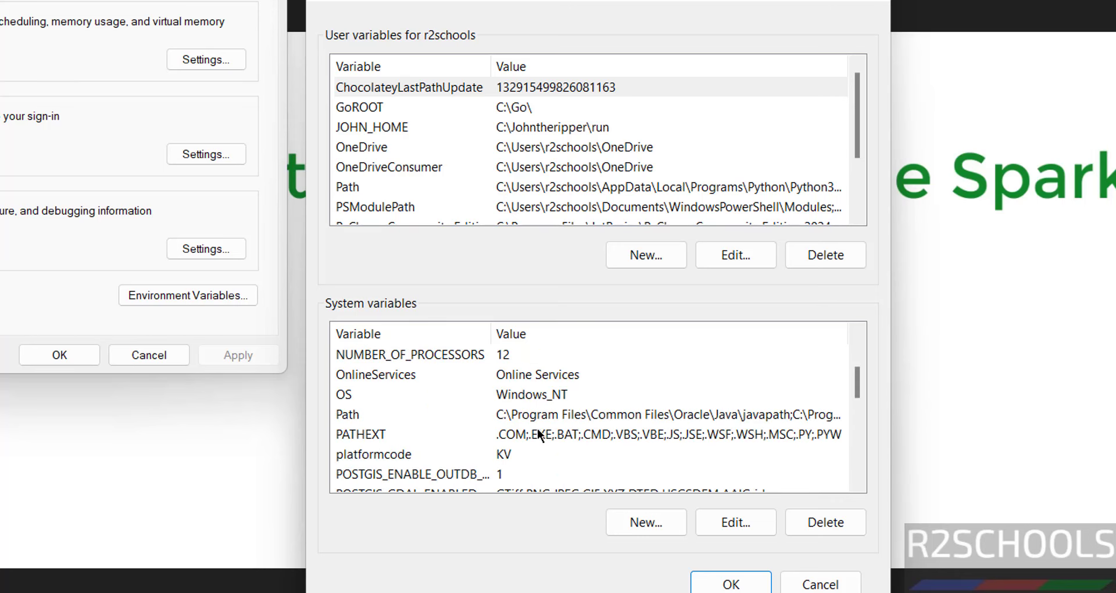
click(487, 419)
click(736, 521)
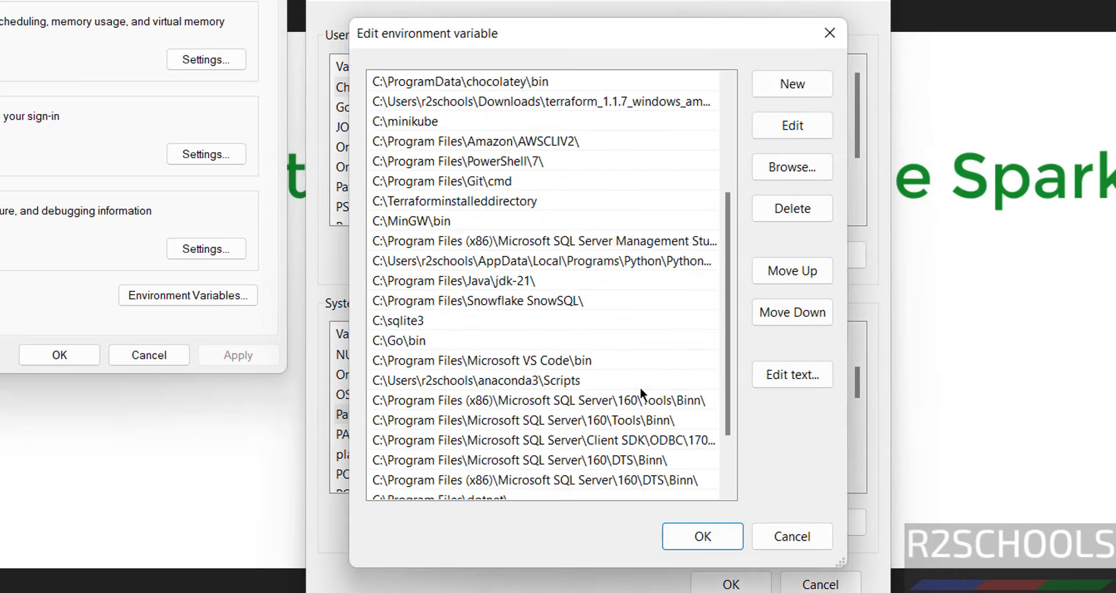
scroll(500, 452, down, 2)
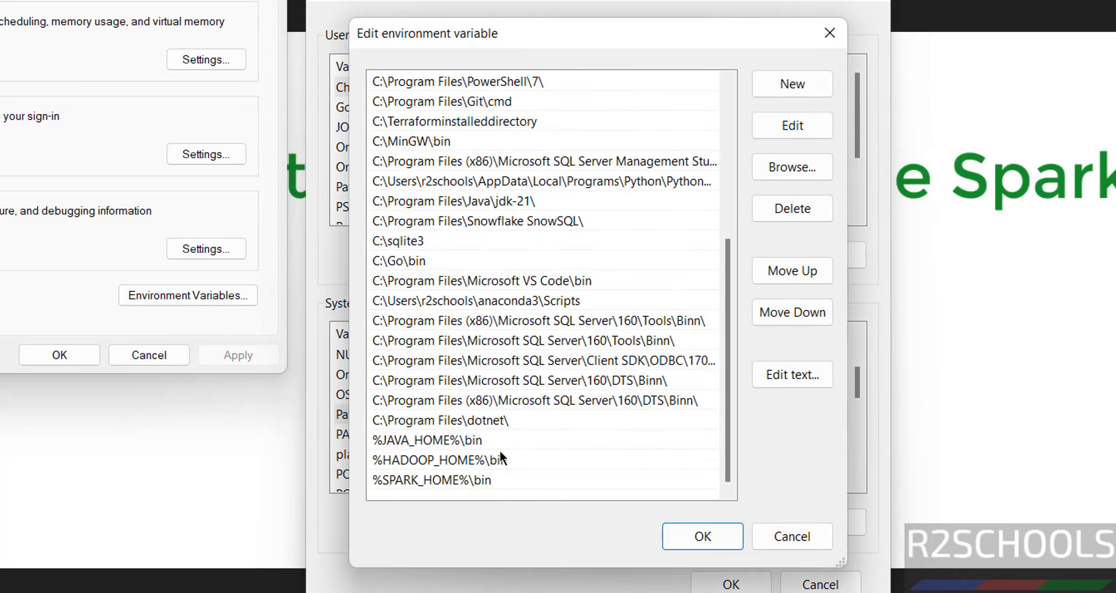
Confirm and close the Path editor, the Environment Variables dialog and System Properties to save the changes.
click(726, 532)
click(724, 532)
click(721, 539)
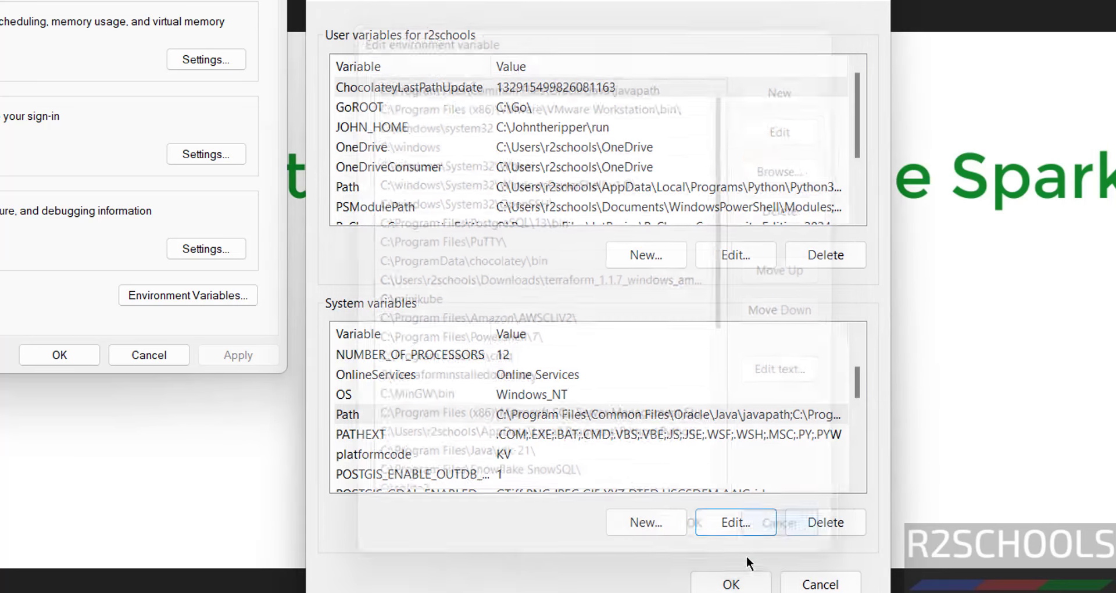
click(730, 580)
click(27, 356)
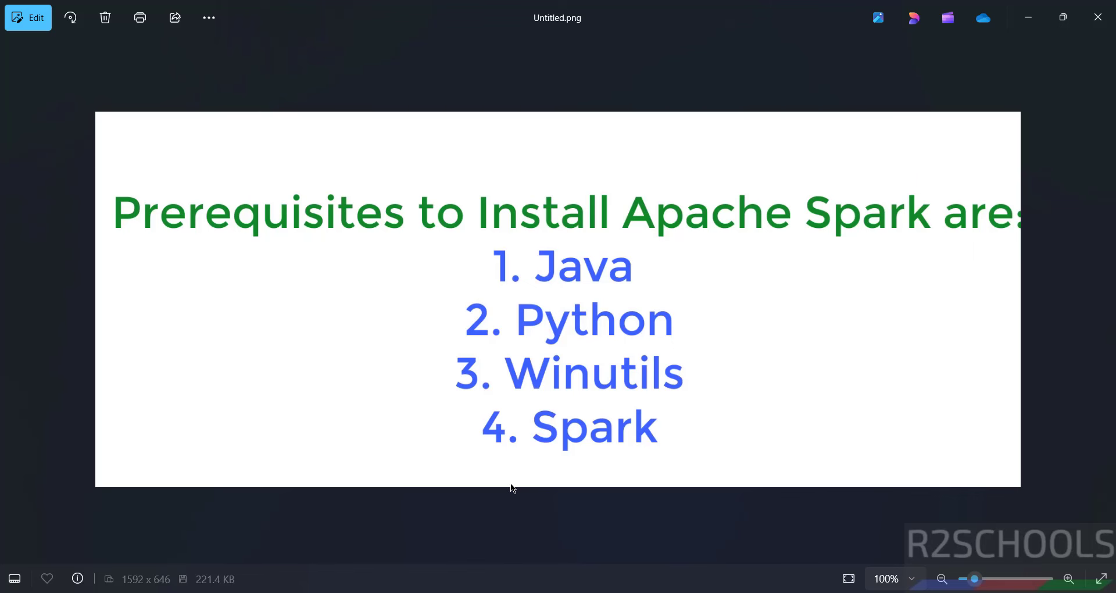
Open a Windows Command Prompt and run spark-shell.
key(super+r)
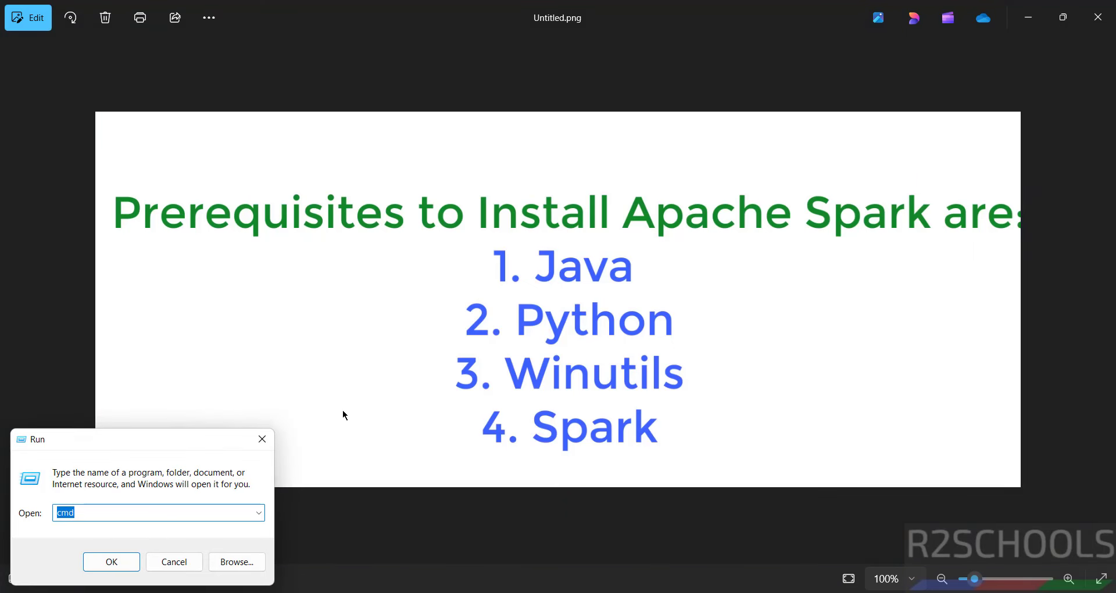
key(Return)
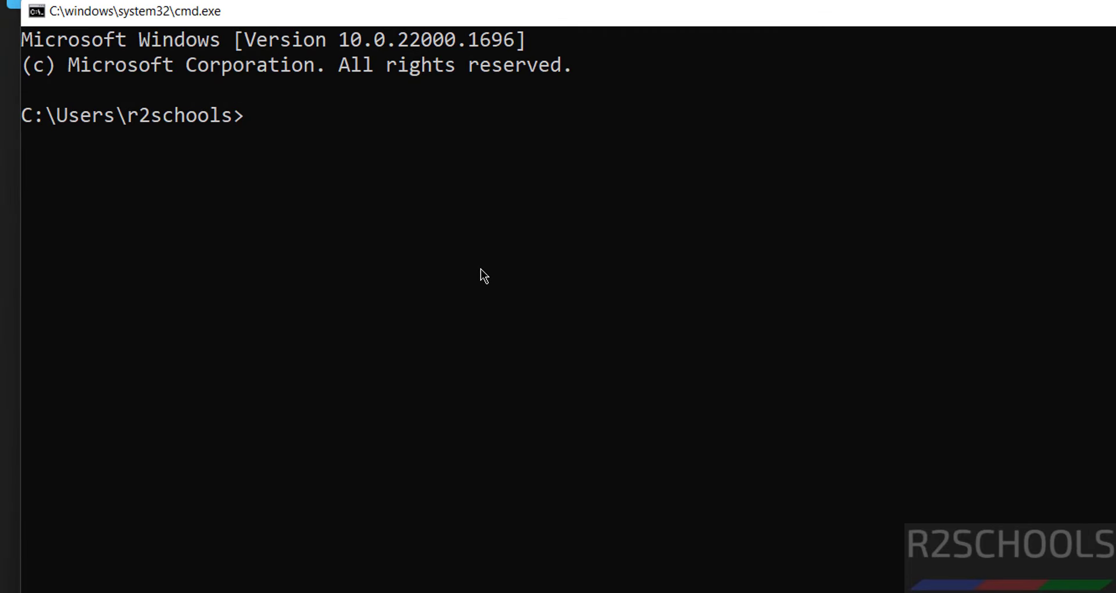
text(spark-shell)
key(Return)
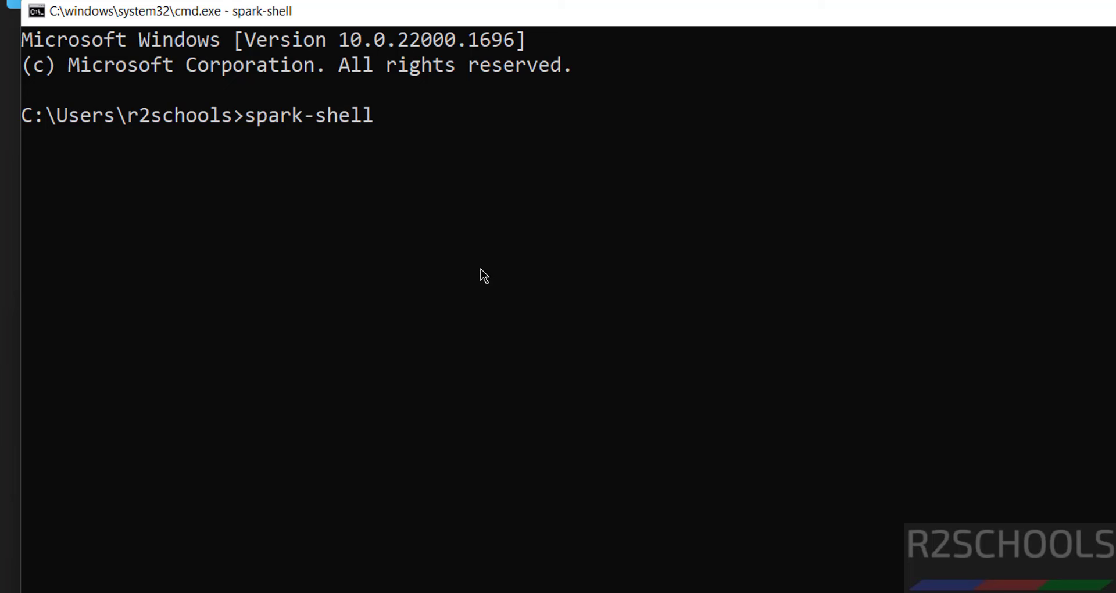